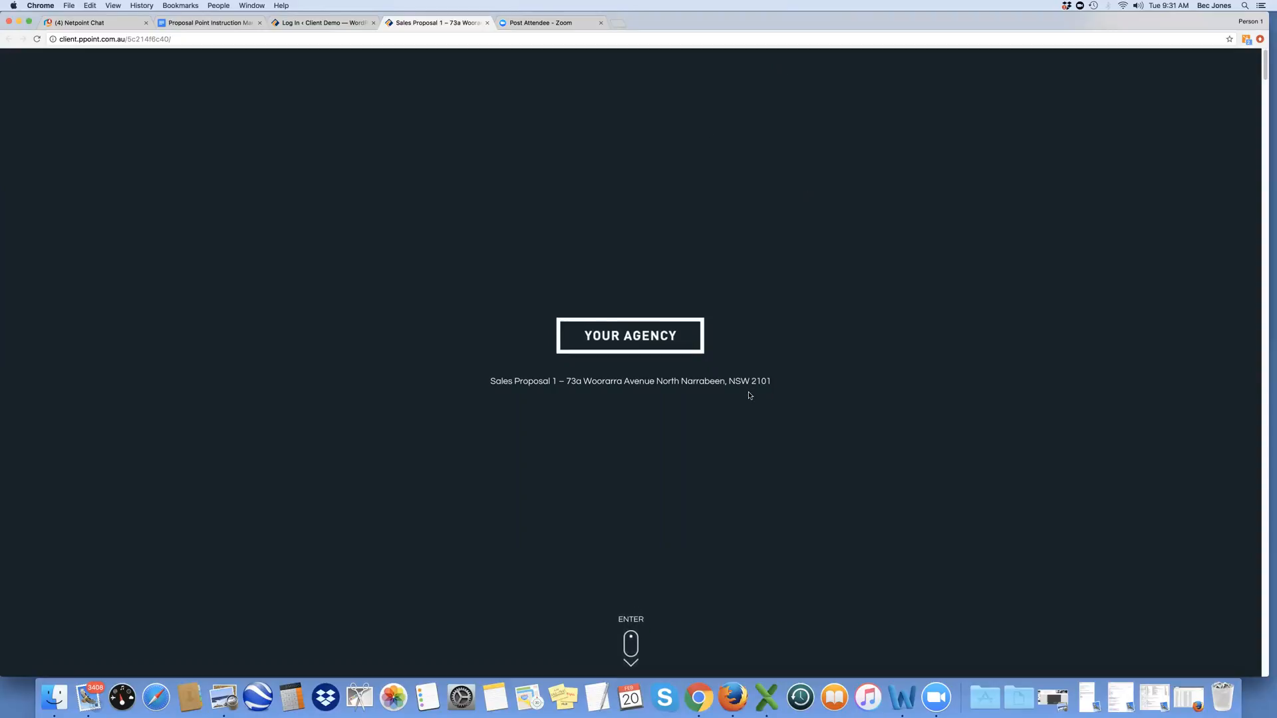
Look through the opening sections of the published sales proposal, from the thank-you letter to Our Difference, and return to its cover
{"action": "scroll", "coordinate": [749, 395], "scroll_direction": "down", "scroll_amount": 5}
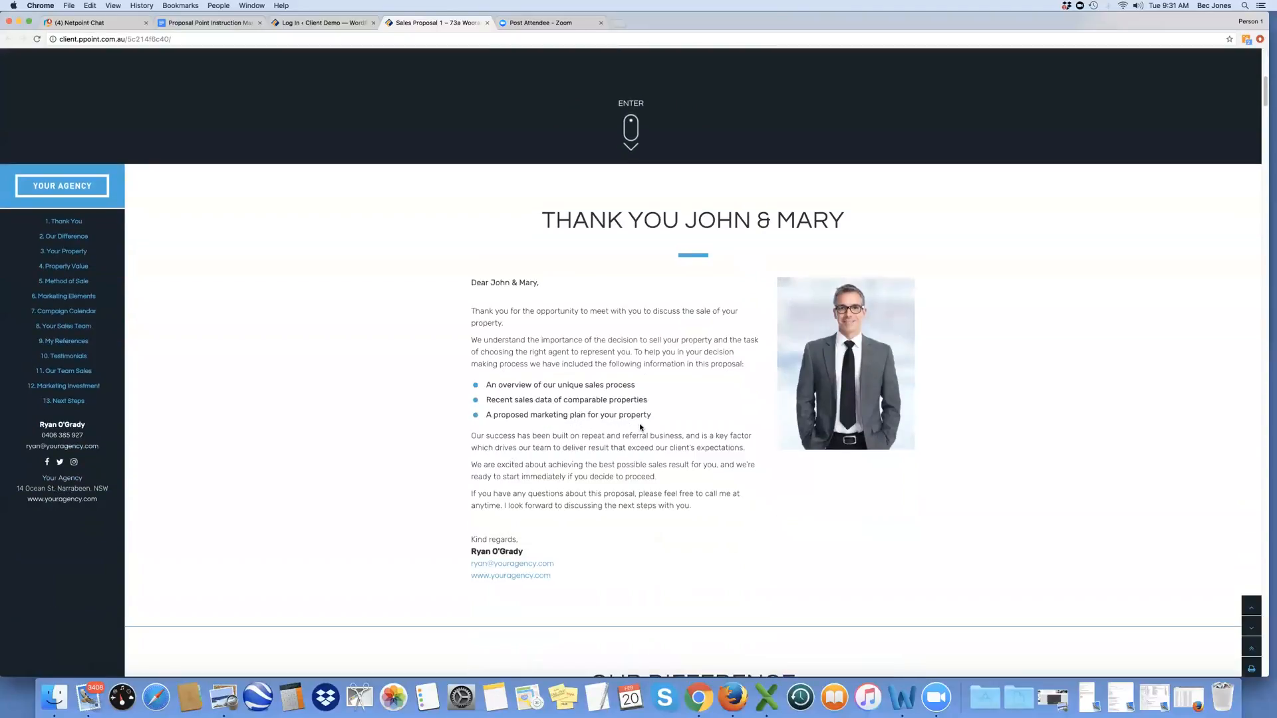
{"action": "scroll", "coordinate": [640, 427], "scroll_direction": "down", "scroll_amount": 3}
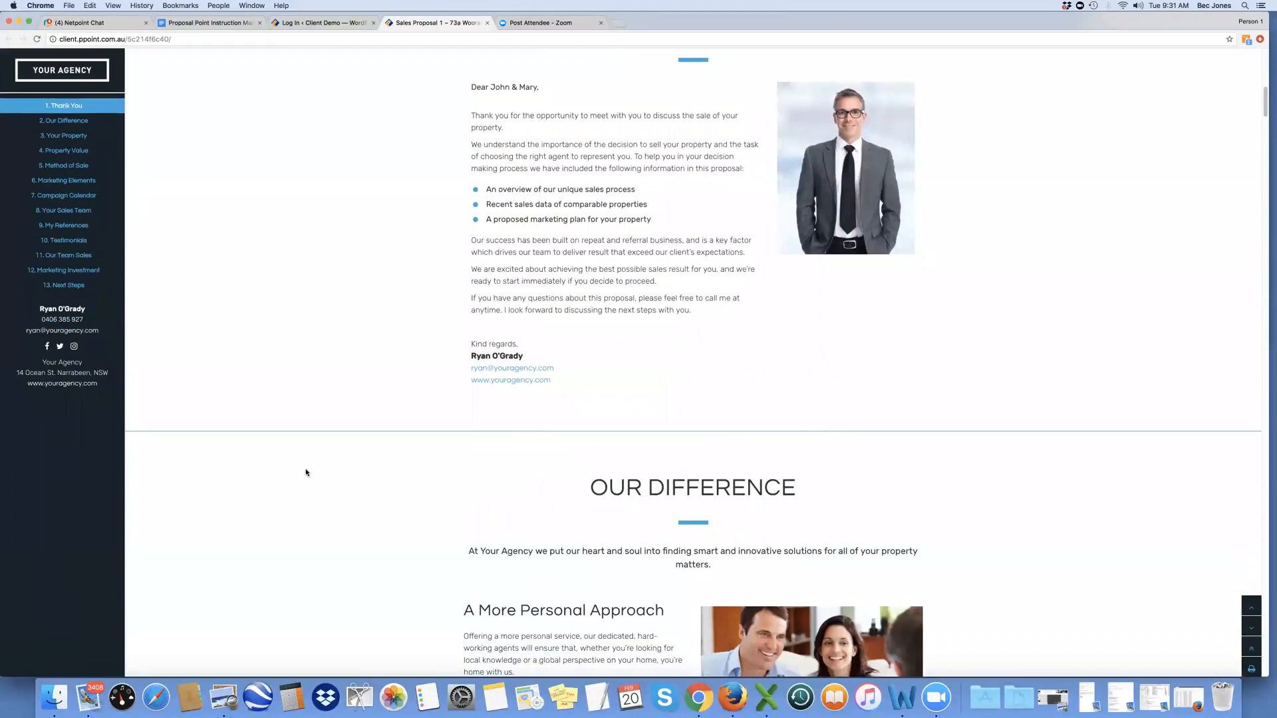
{"action": "scroll", "coordinate": [306, 472], "scroll_direction": "down", "scroll_amount": 10}
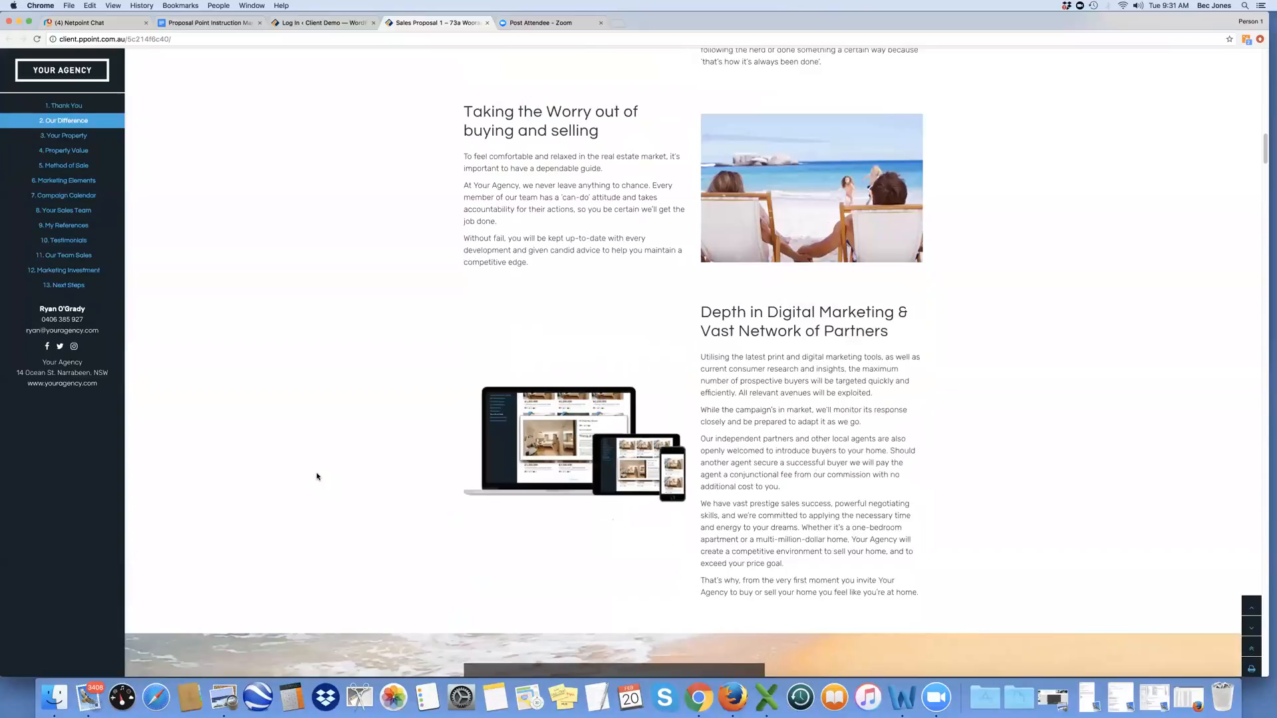
{"action": "scroll", "coordinate": [317, 476], "scroll_direction": "down", "scroll_amount": 8}
{"action": "scroll", "coordinate": [319, 474], "scroll_direction": "up", "scroll_amount": 20}
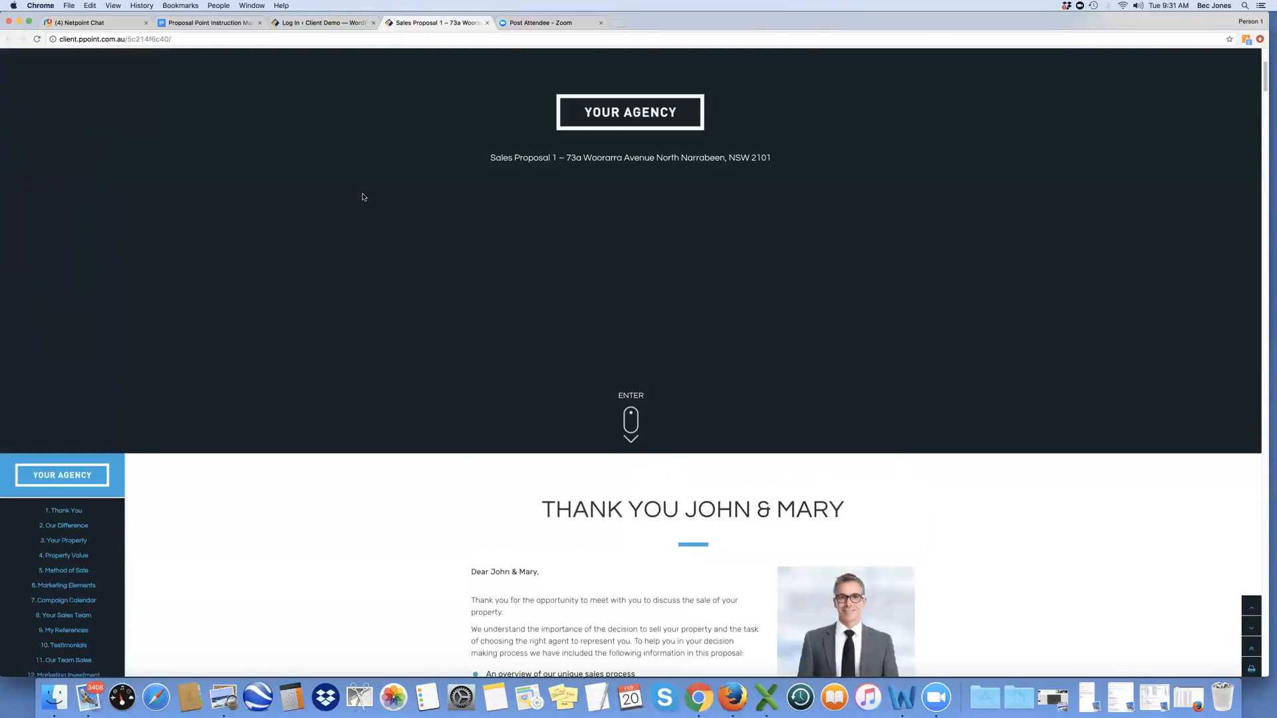
Log in to the client demo site's WordPress admin area and open the list of all proposals
{"action": "left_click", "coordinate": [330, 24]}
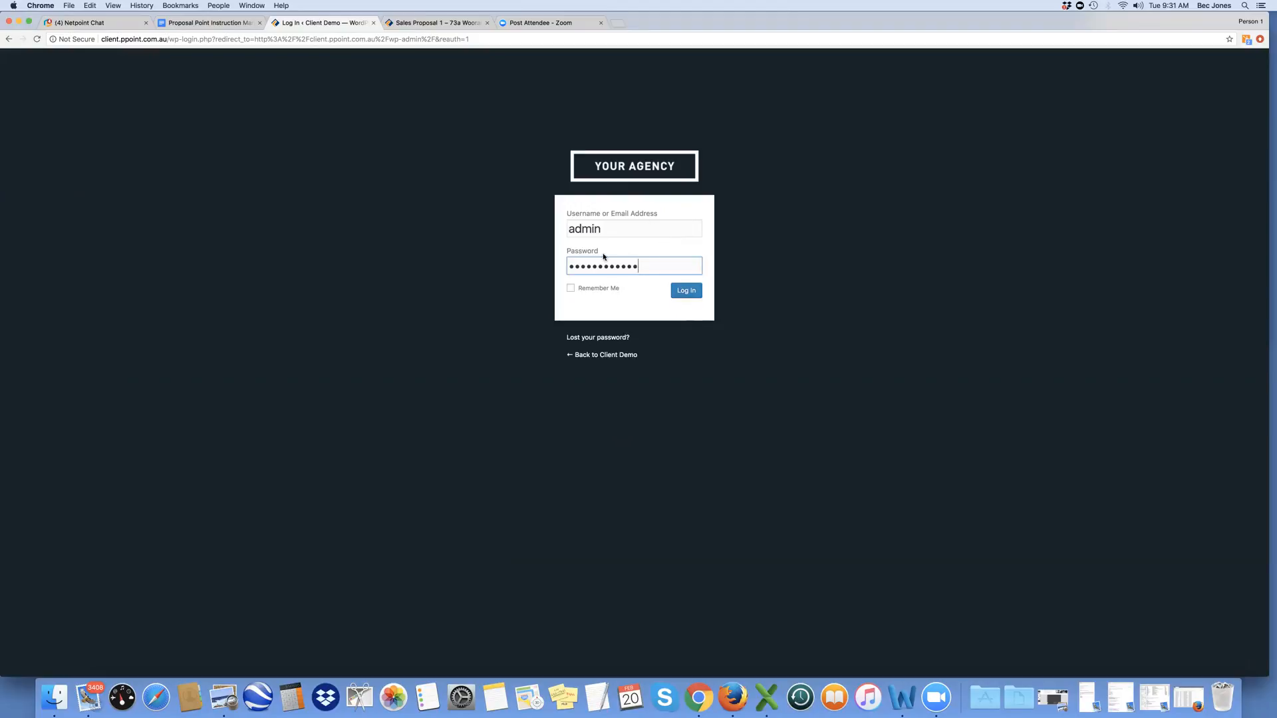
{"action": "left_click", "coordinate": [684, 295]}
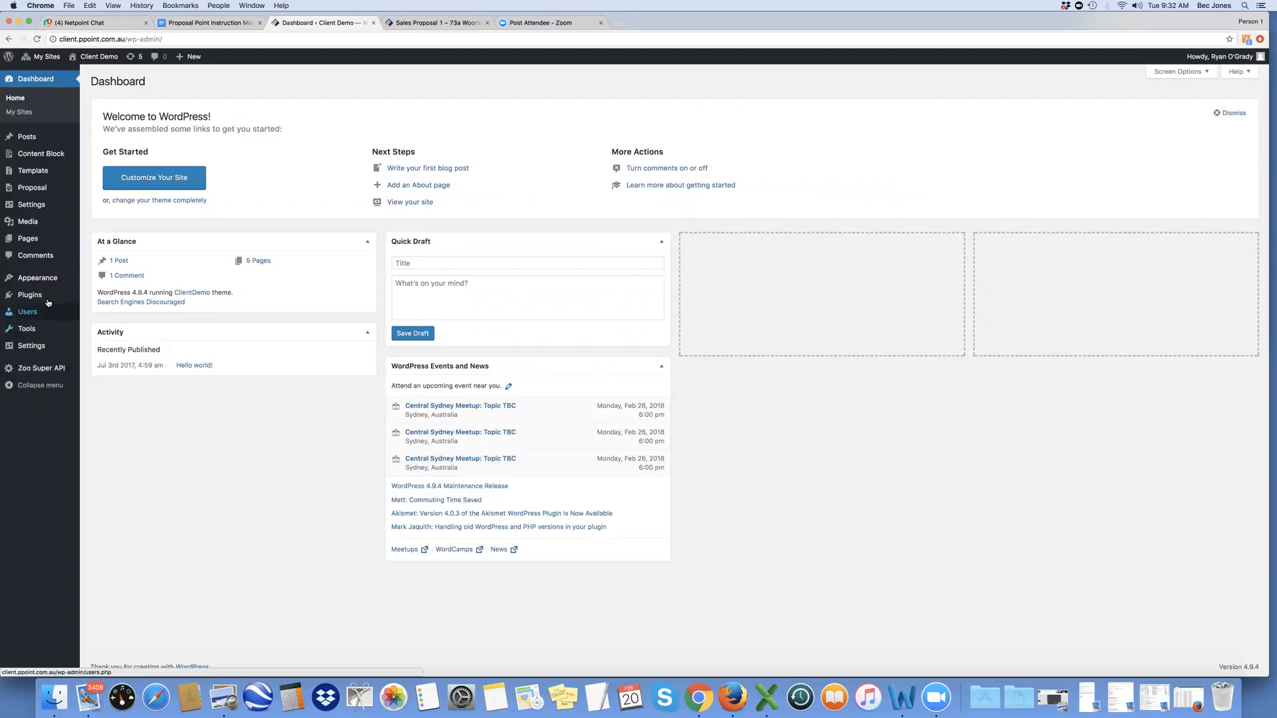
{"action": "mouse_move", "coordinate": [46, 196]}
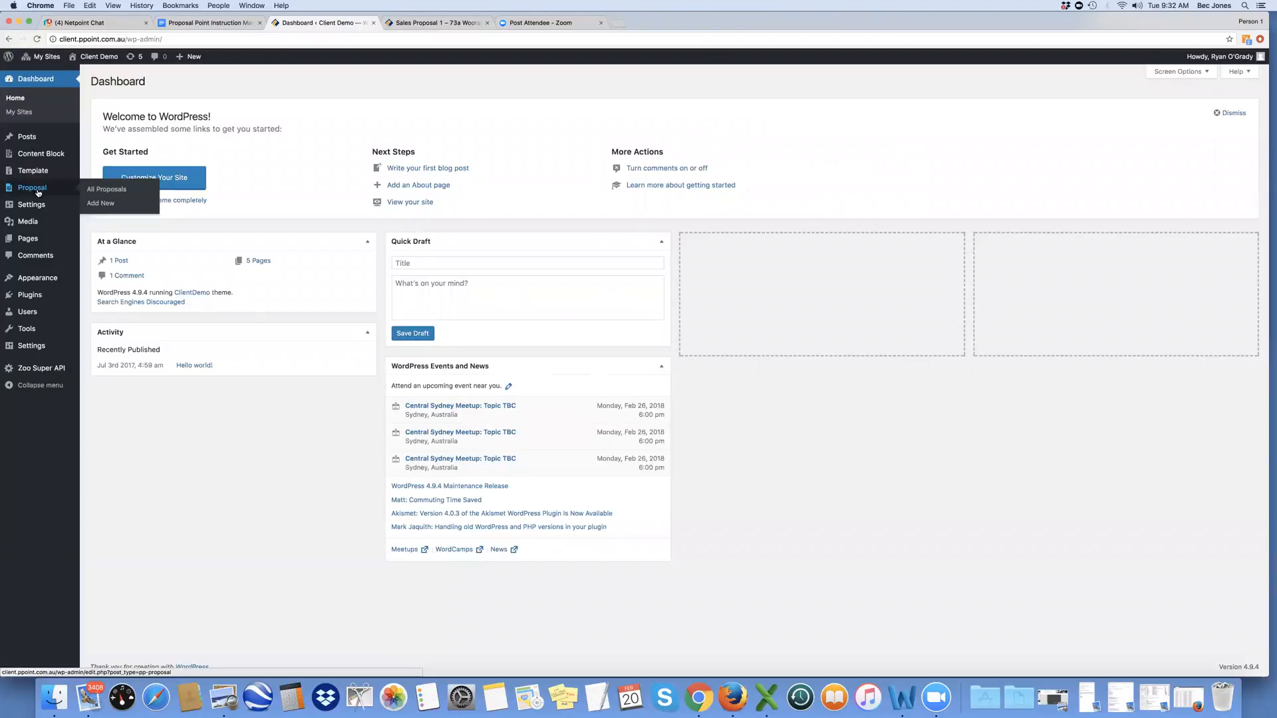
{"action": "left_click", "coordinate": [36, 190]}
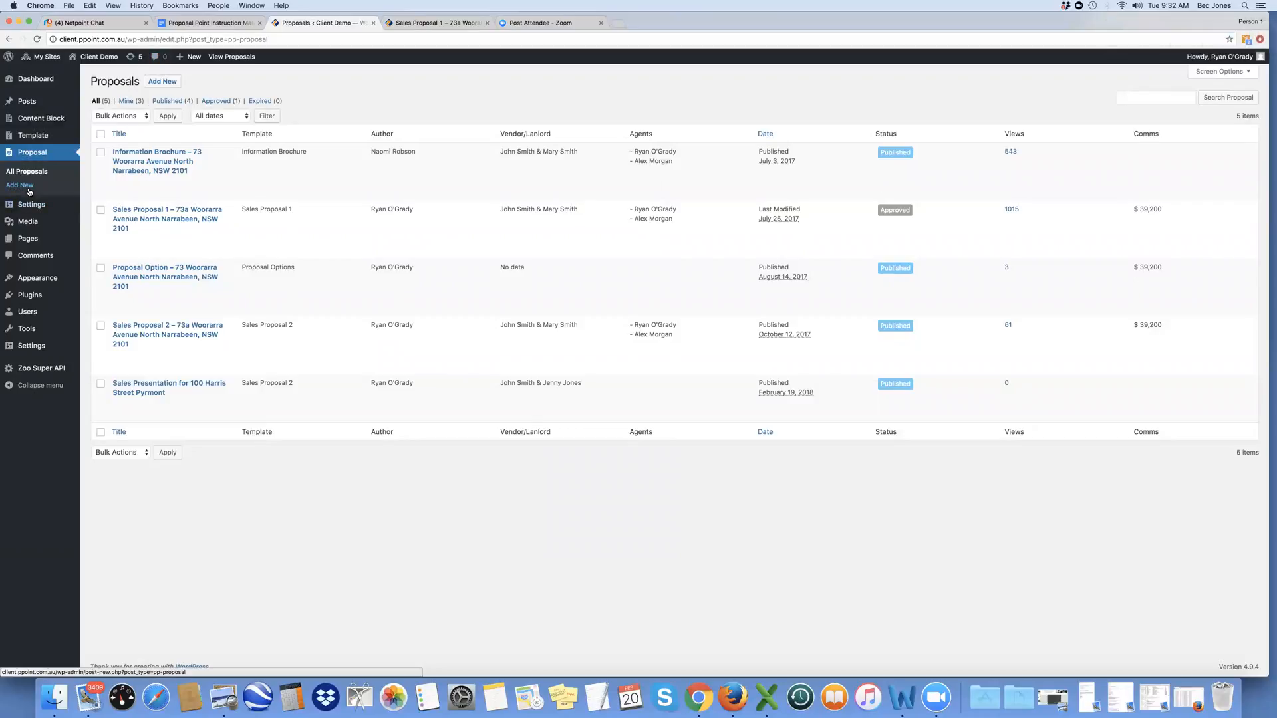
View the blank form for adding a new proposal and return to the list of all proposals
{"action": "left_click", "coordinate": [166, 81]}
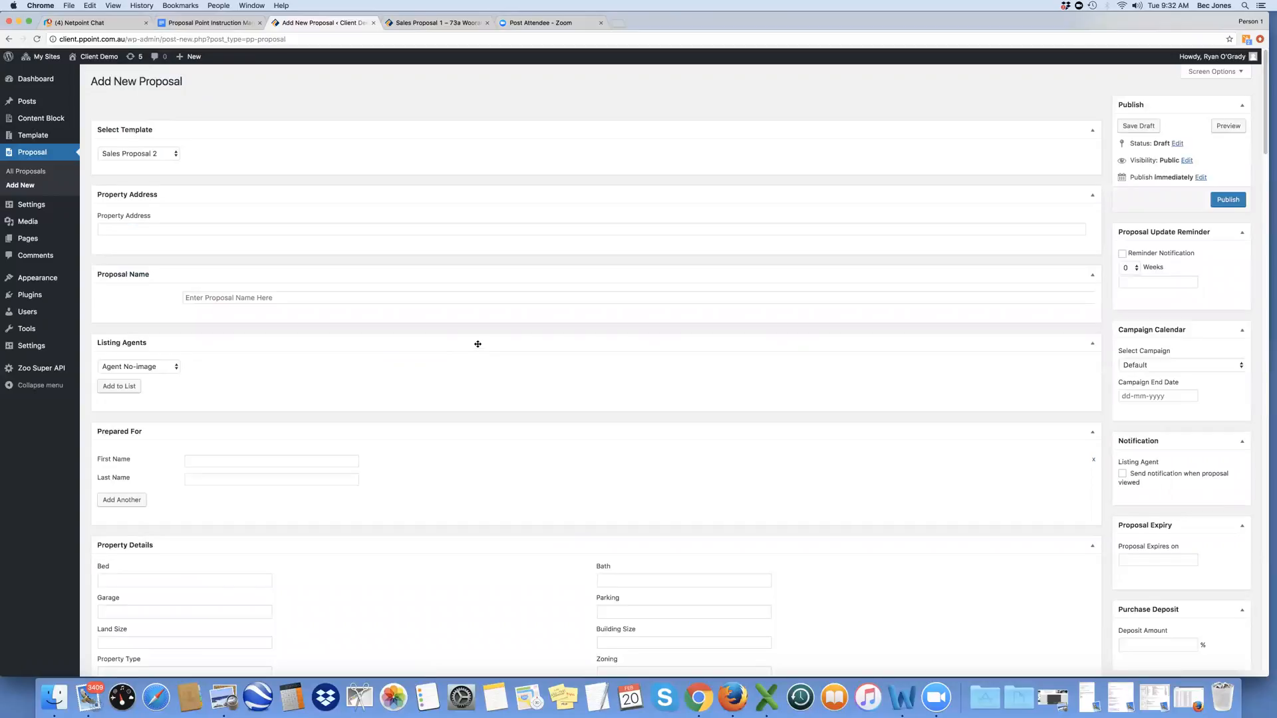
{"action": "scroll", "coordinate": [475, 345], "scroll_direction": "down", "scroll_amount": 1}
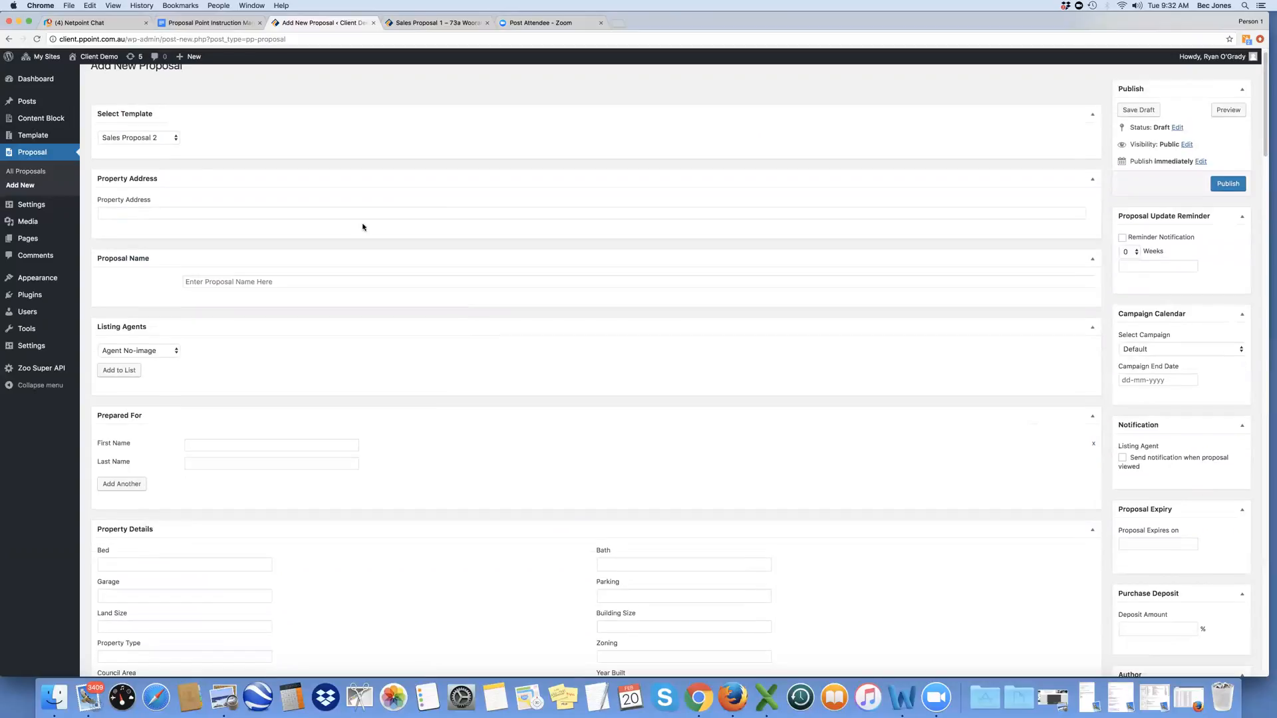
{"action": "left_click", "coordinate": [37, 175]}
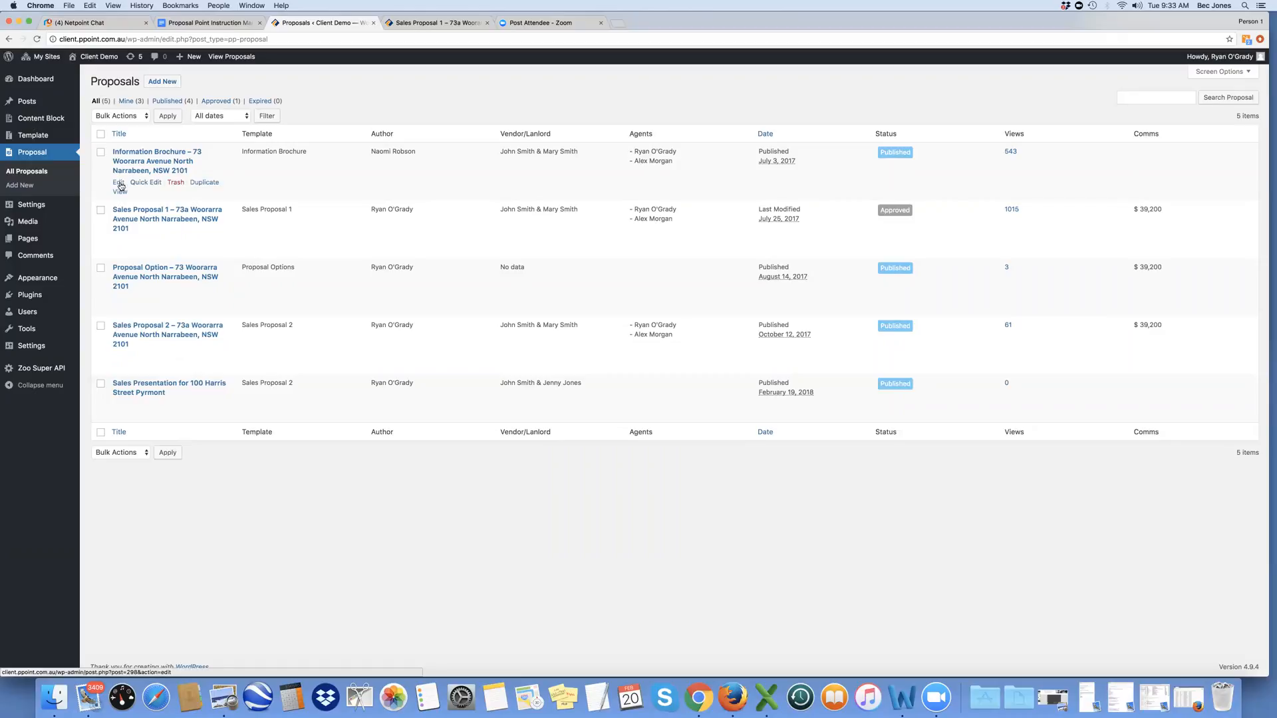
Open the Information Brochure proposal for editing and view the available templates, keeping the Information Brochure template
{"action": "left_click", "coordinate": [119, 183]}
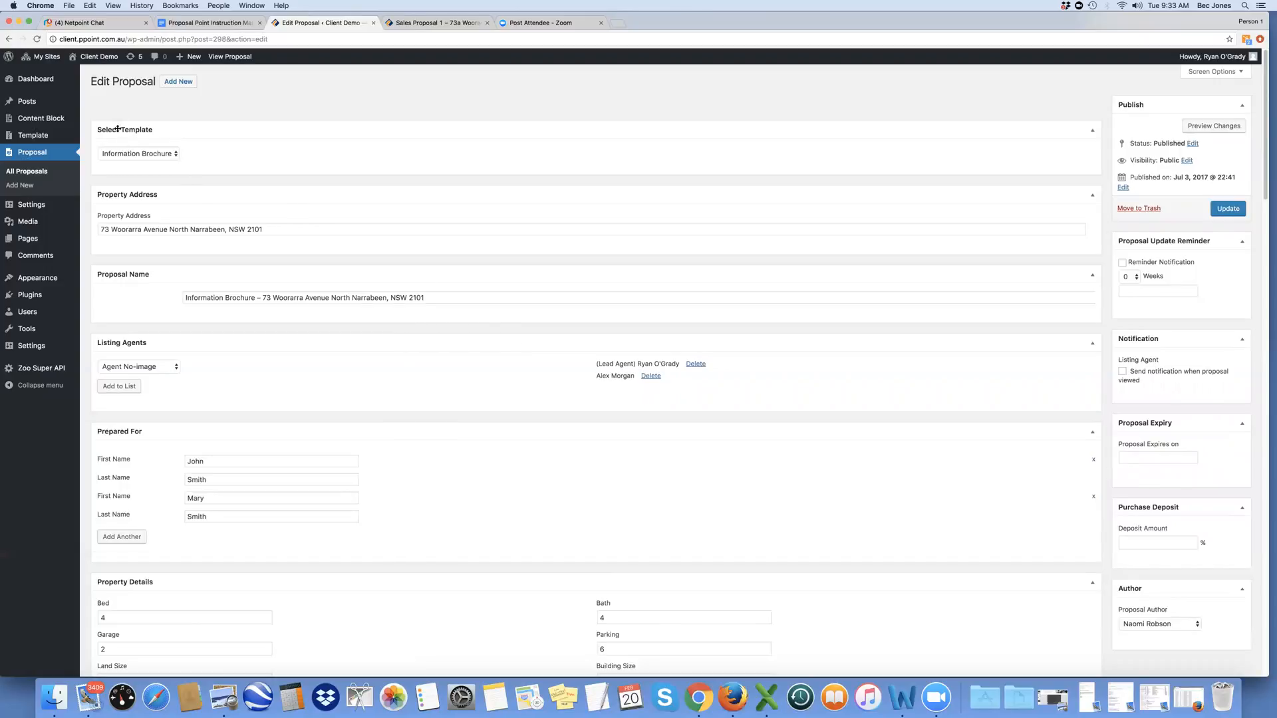
{"action": "left_click", "coordinate": [170, 154]}
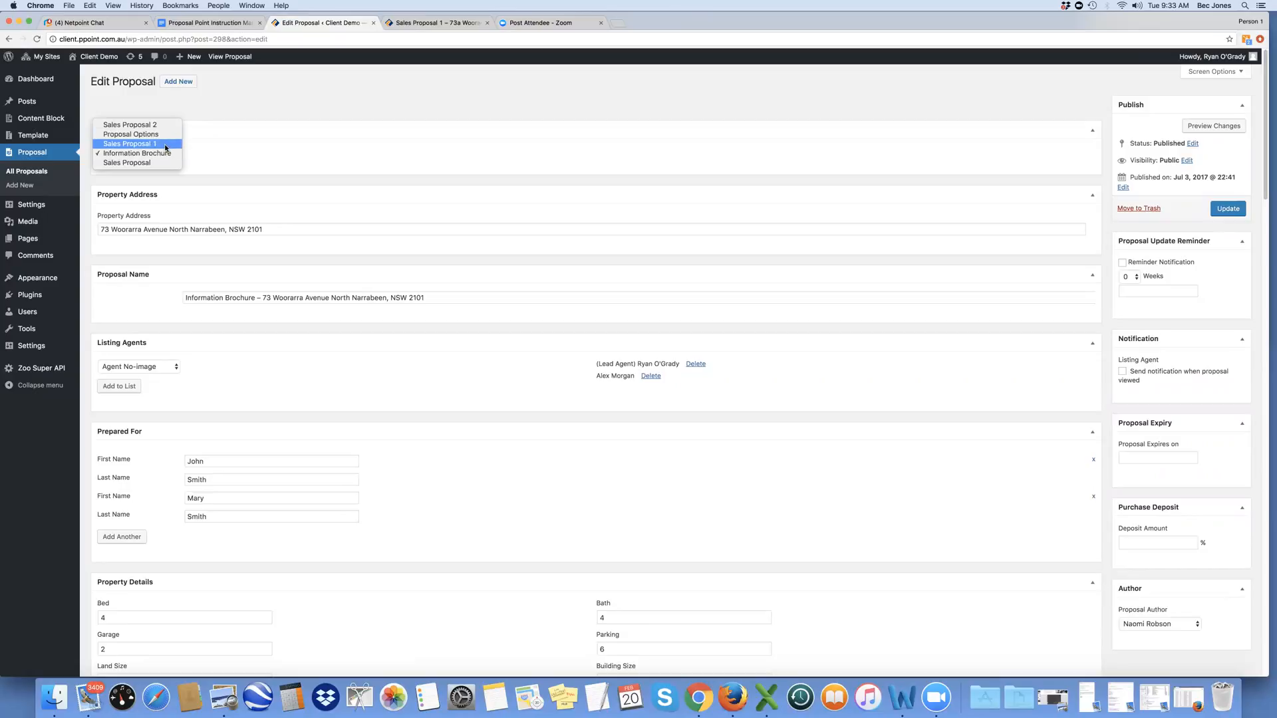
{"action": "left_click", "coordinate": [222, 134]}
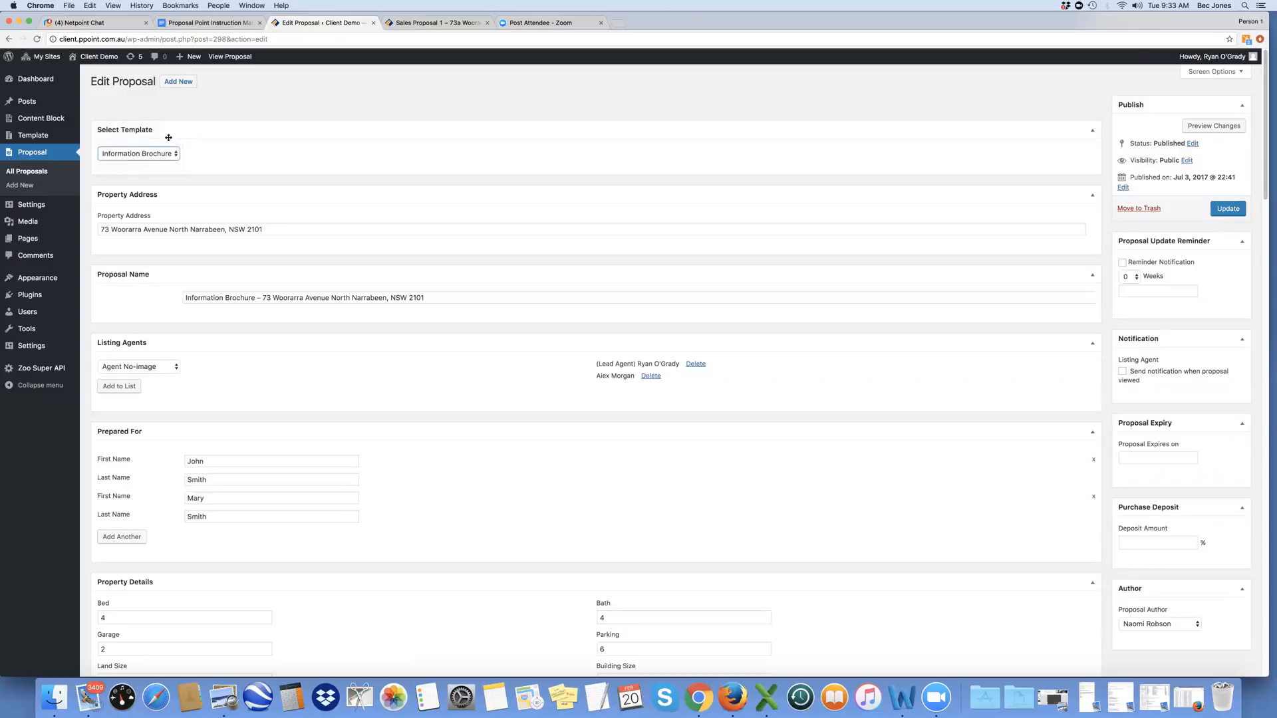
Review the property address field and highlight the full text of the proposal name
{"action": "scroll", "coordinate": [339, 174], "scroll_direction": "down", "scroll_amount": 2}
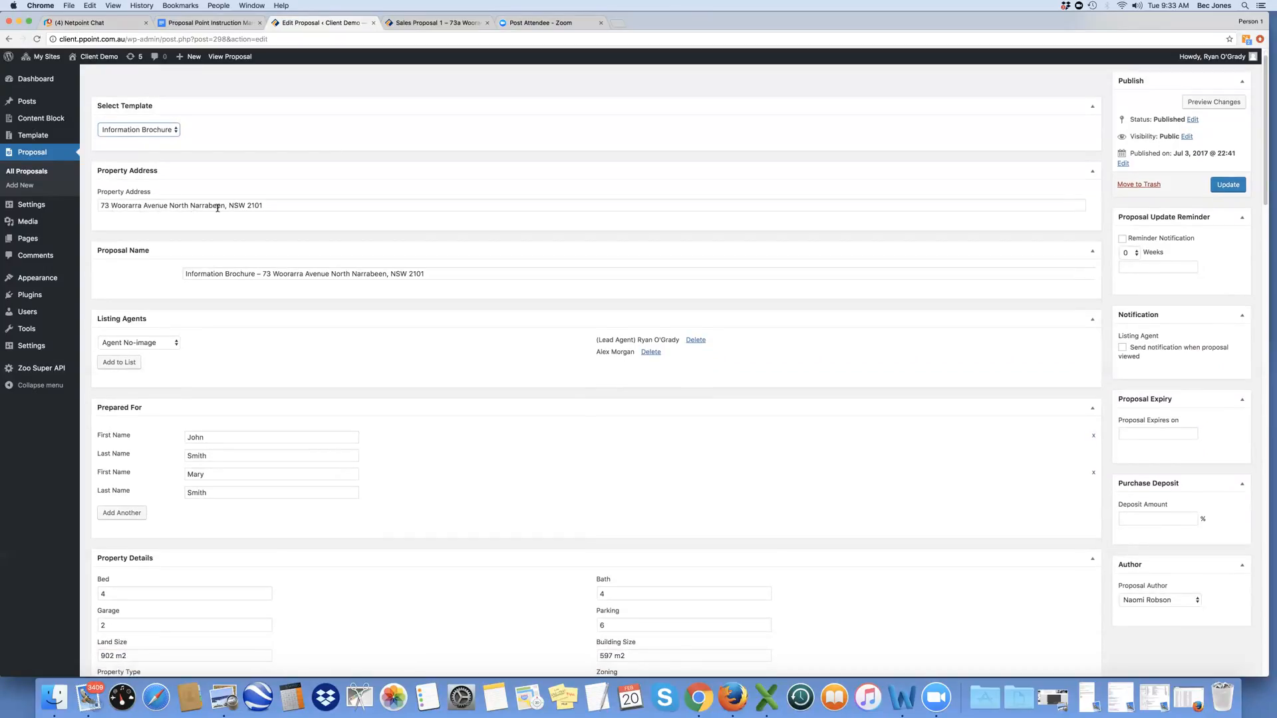
{"action": "scroll", "coordinate": [359, 238], "scroll_direction": "down", "scroll_amount": 4}
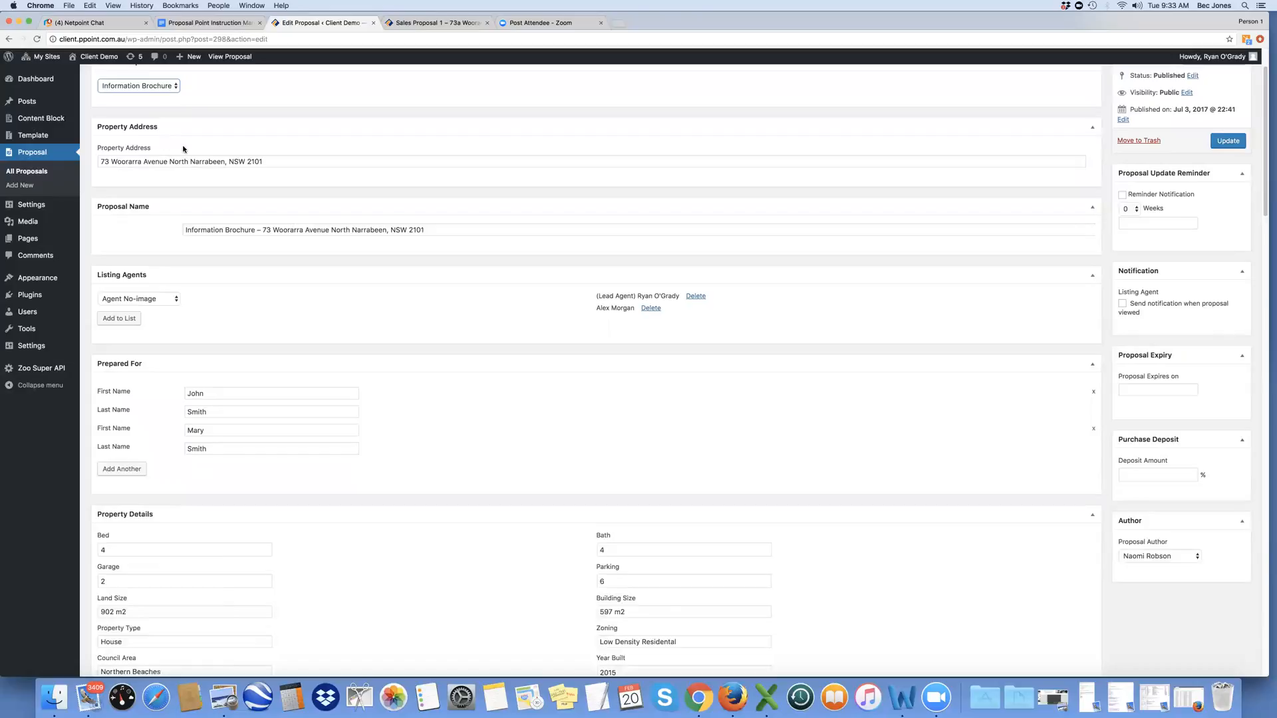
{"action": "scroll", "coordinate": [133, 100], "scroll_direction": "up", "scroll_amount": 2}
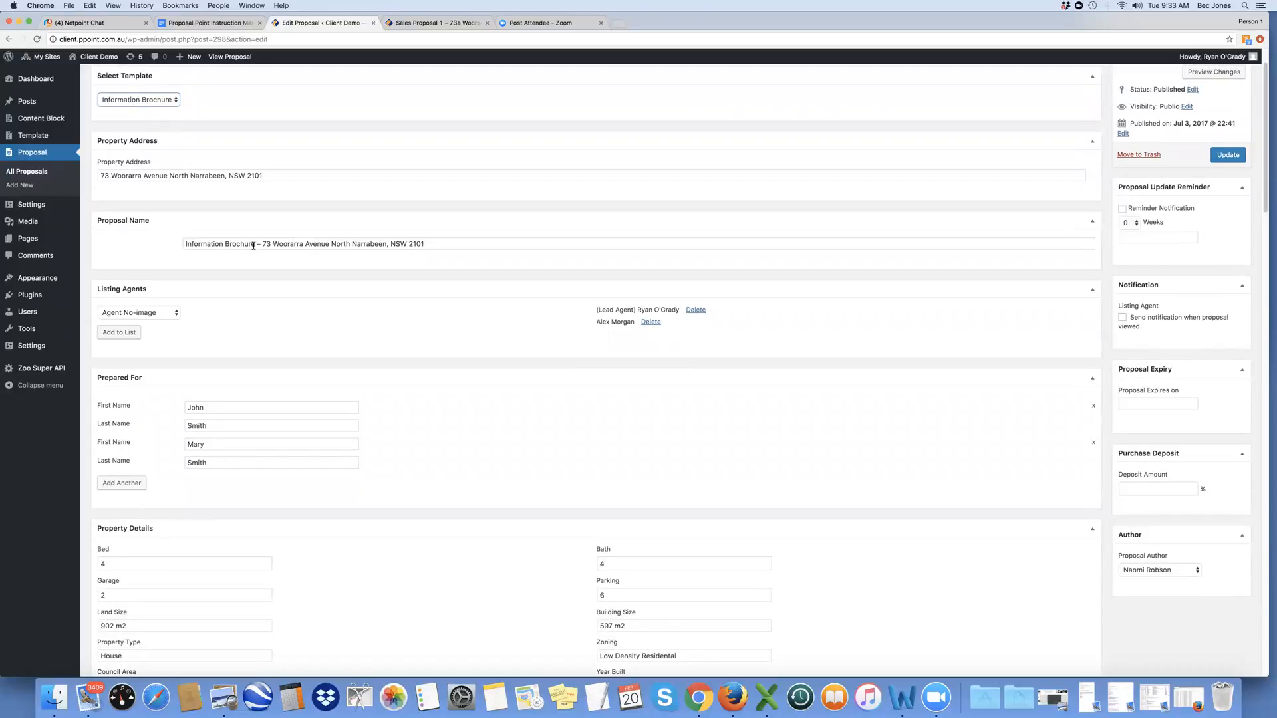
{"action": "left_click_drag", "start_coordinate": [256, 245], "coordinate": [189, 245]}
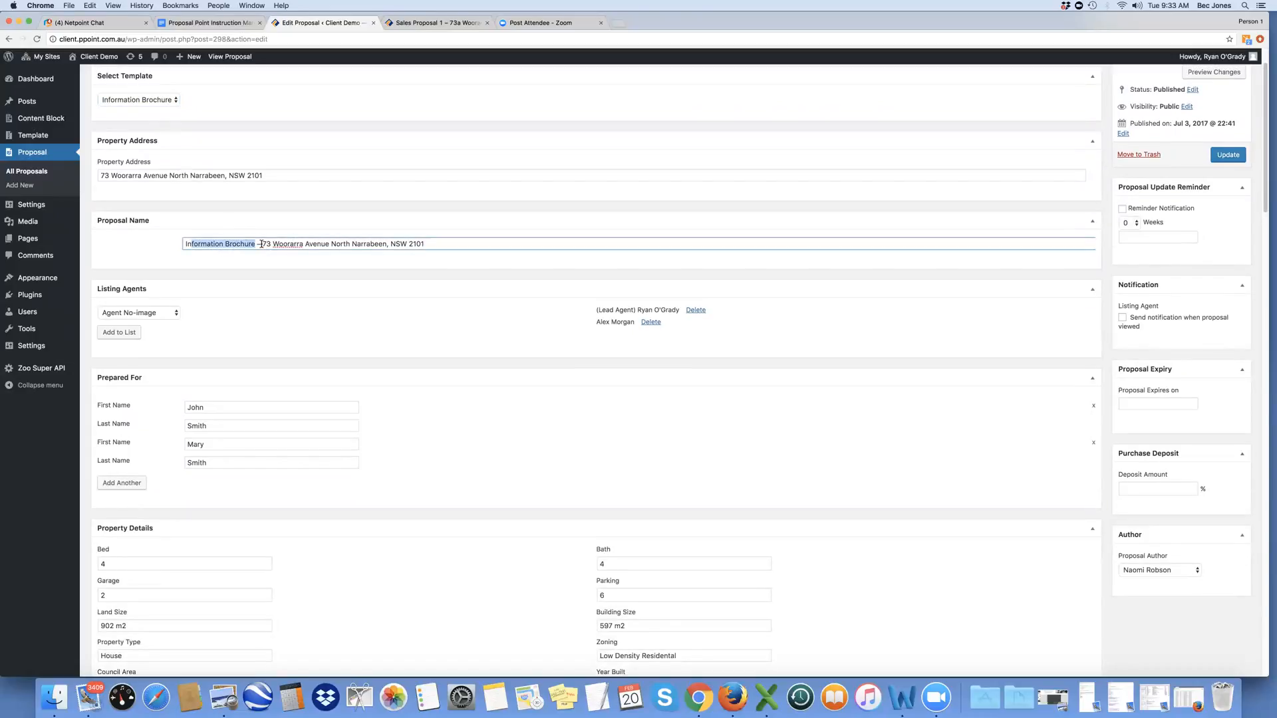
{"action": "left_click", "coordinate": [433, 242]}
{"action": "left_click_drag", "start_coordinate": [433, 242], "coordinate": [165, 246]}
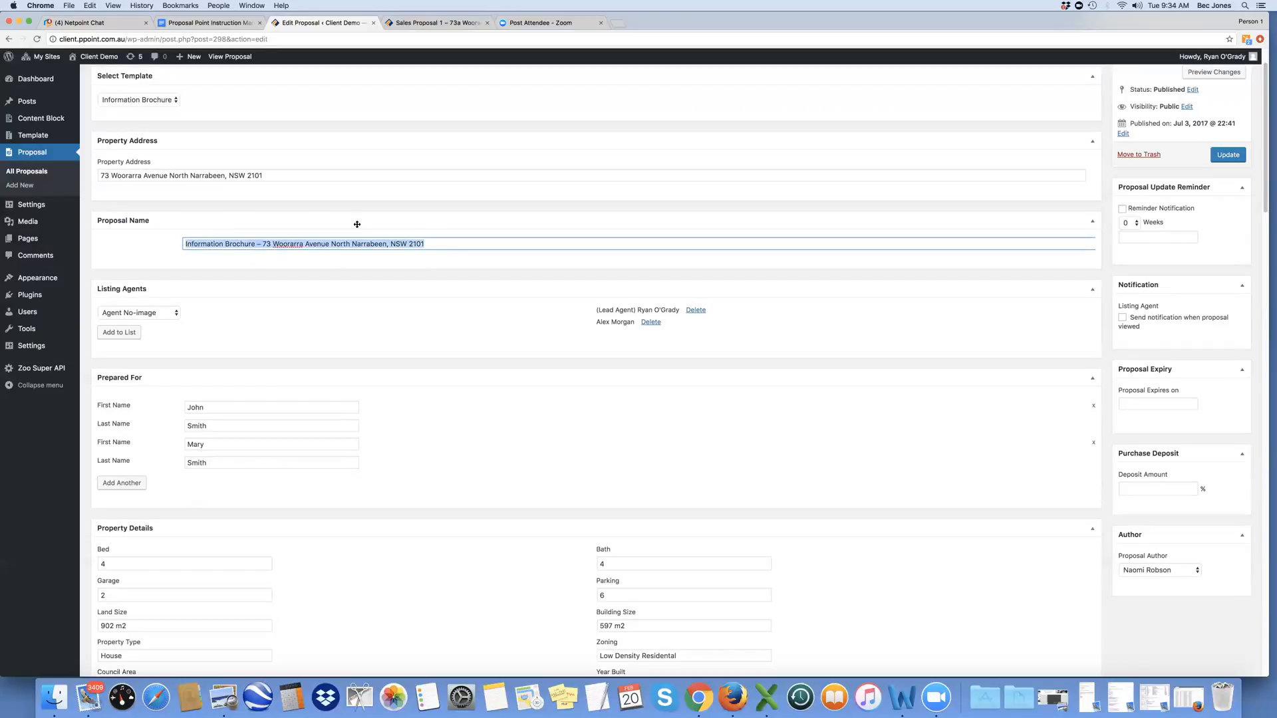
View the agents available under Listing Agents without choosing a different one
{"action": "scroll", "coordinate": [470, 340], "scroll_direction": "down", "scroll_amount": 2}
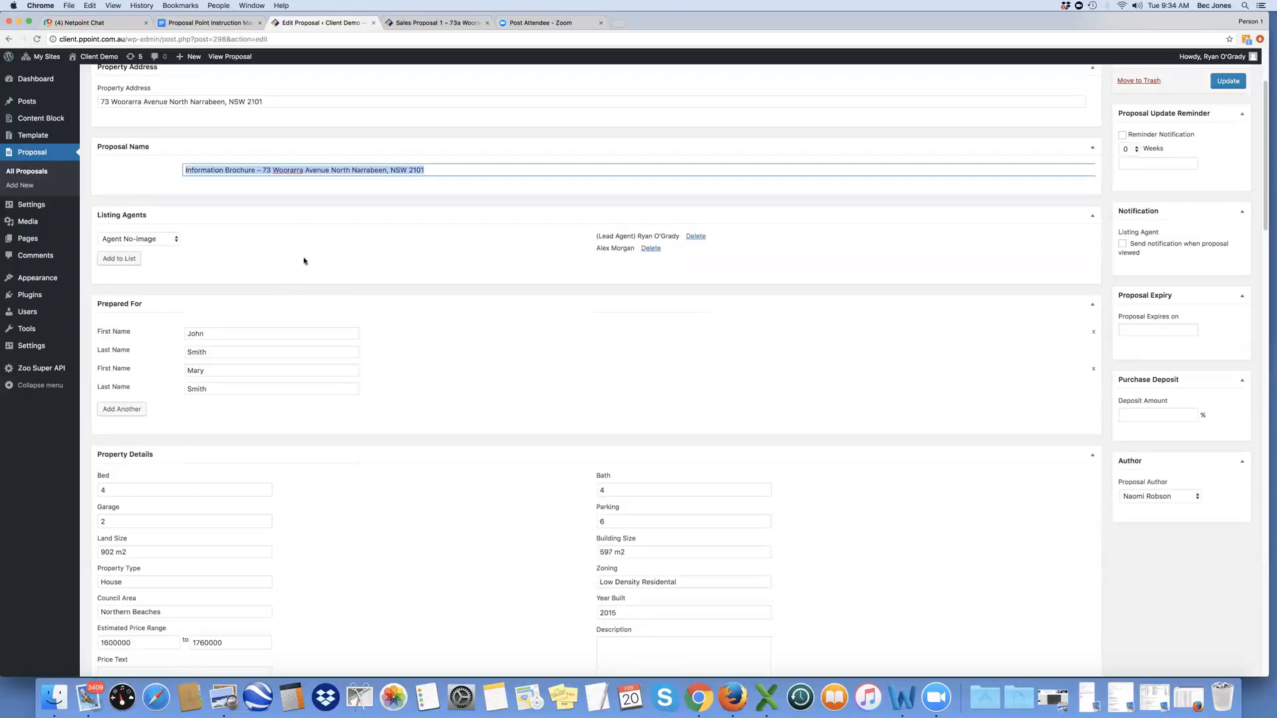
{"action": "left_click", "coordinate": [174, 241]}
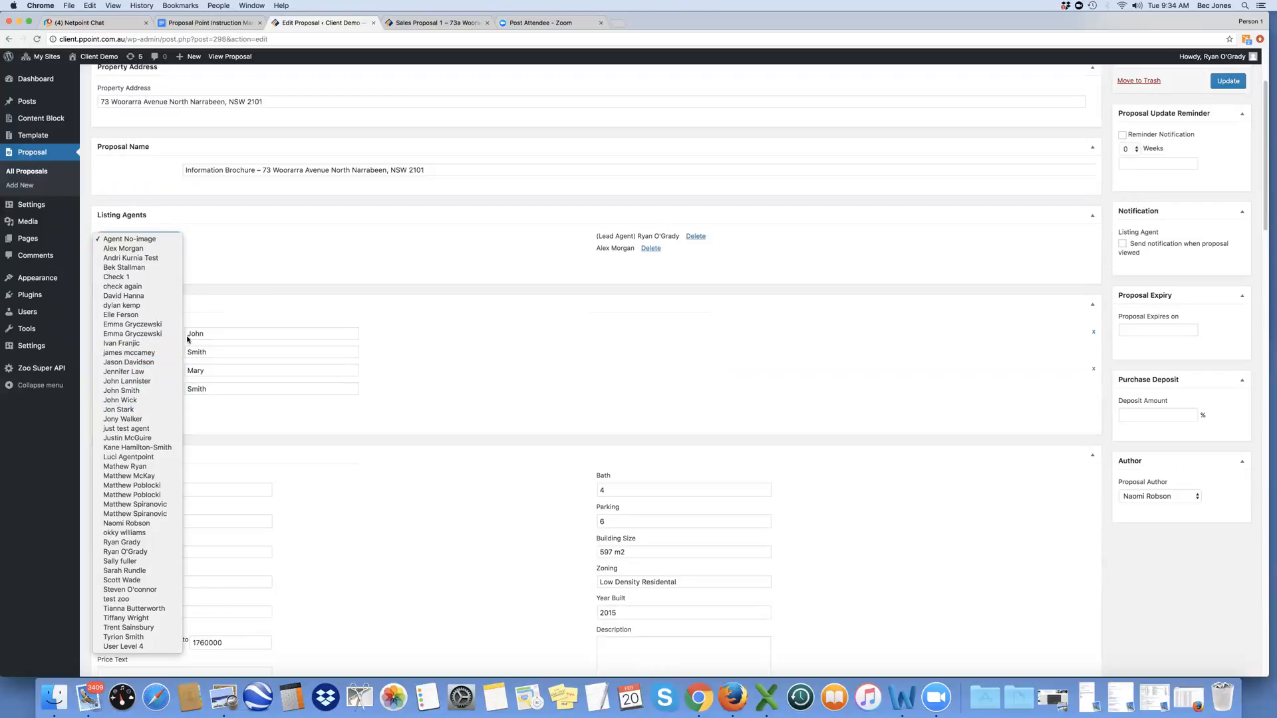
{"action": "left_click", "coordinate": [227, 237]}
{"action": "left_click", "coordinate": [158, 240]}
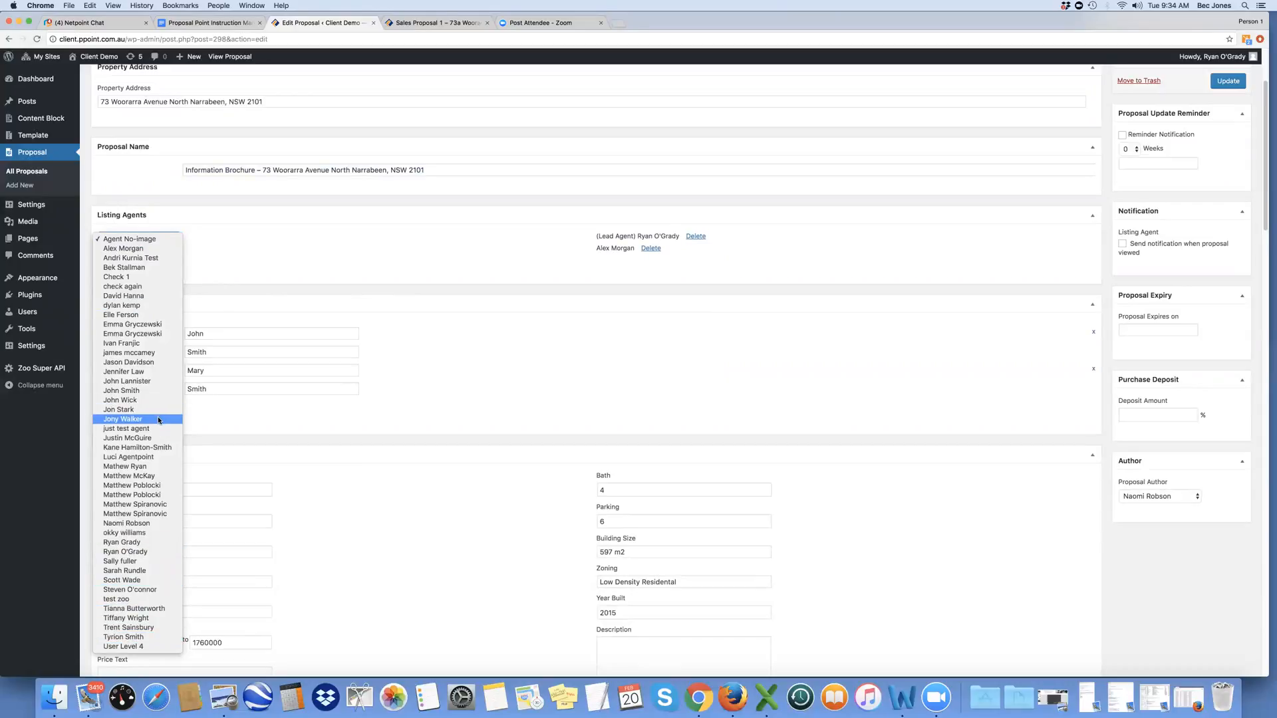
{"action": "left_click", "coordinate": [253, 265]}
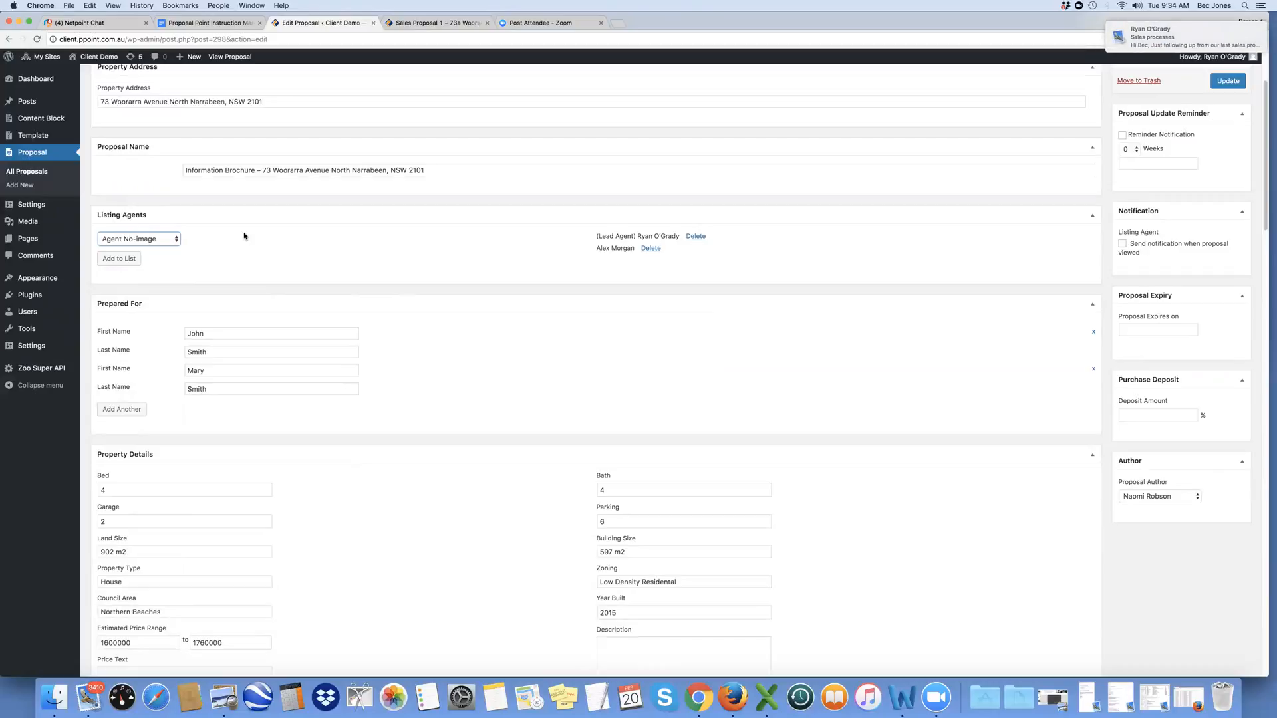
Examine the Prepared For name fields and the Property Details fields of the proposal
{"action": "scroll", "coordinate": [436, 308], "scroll_direction": "down", "scroll_amount": 1}
{"action": "scroll", "coordinate": [371, 256], "scroll_direction": "down", "scroll_amount": 1}
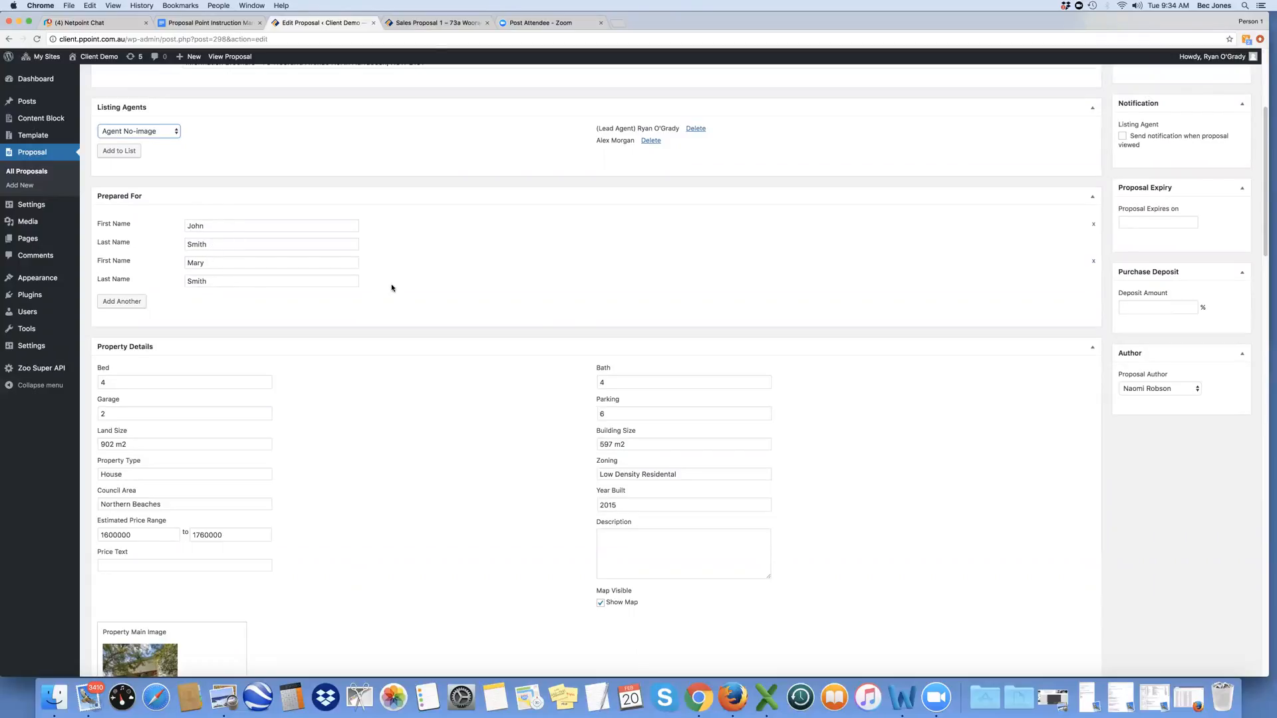
{"action": "scroll", "coordinate": [391, 287], "scroll_direction": "down", "scroll_amount": 1}
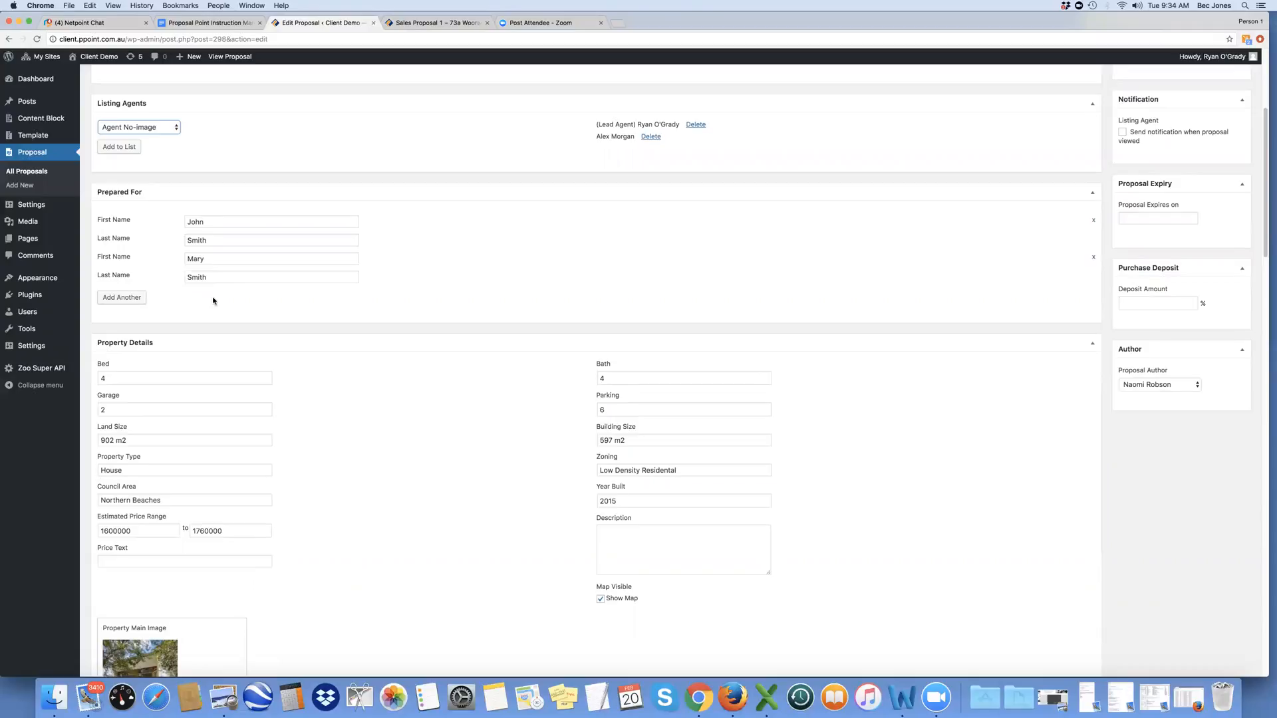
{"action": "scroll", "coordinate": [382, 298], "scroll_direction": "down", "scroll_amount": 1}
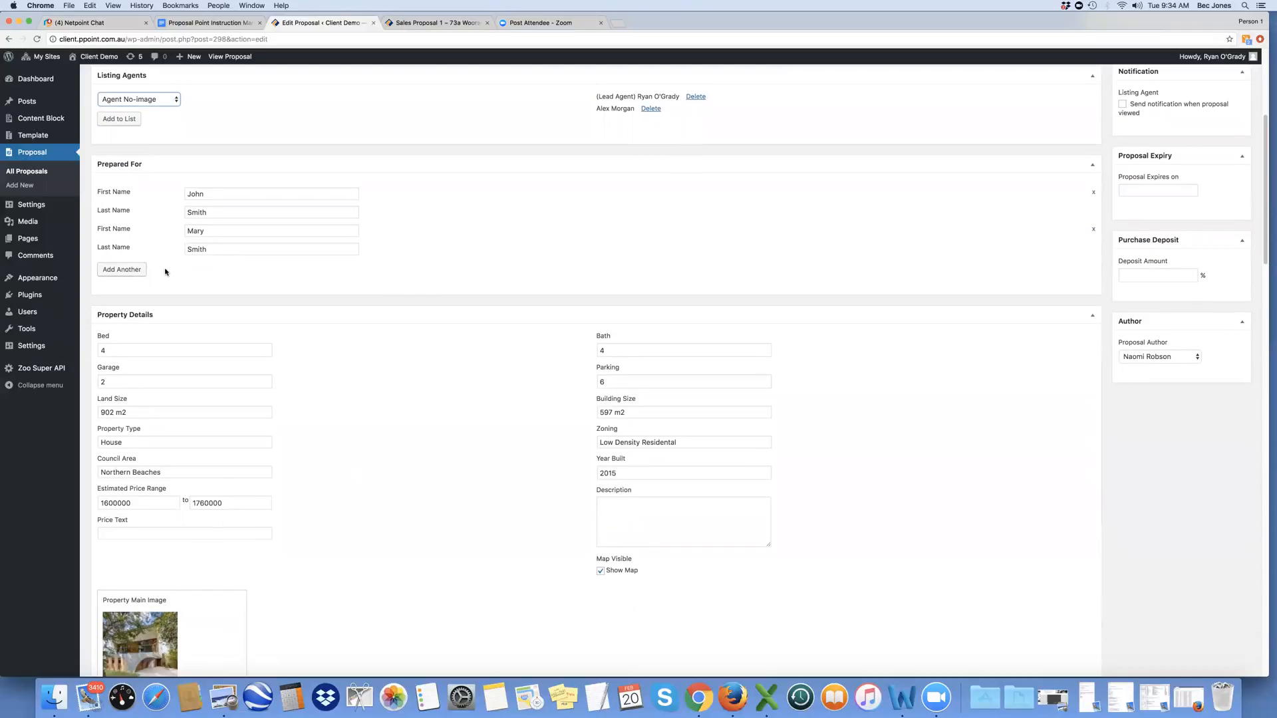
{"action": "scroll", "coordinate": [363, 276], "scroll_direction": "down", "scroll_amount": 5}
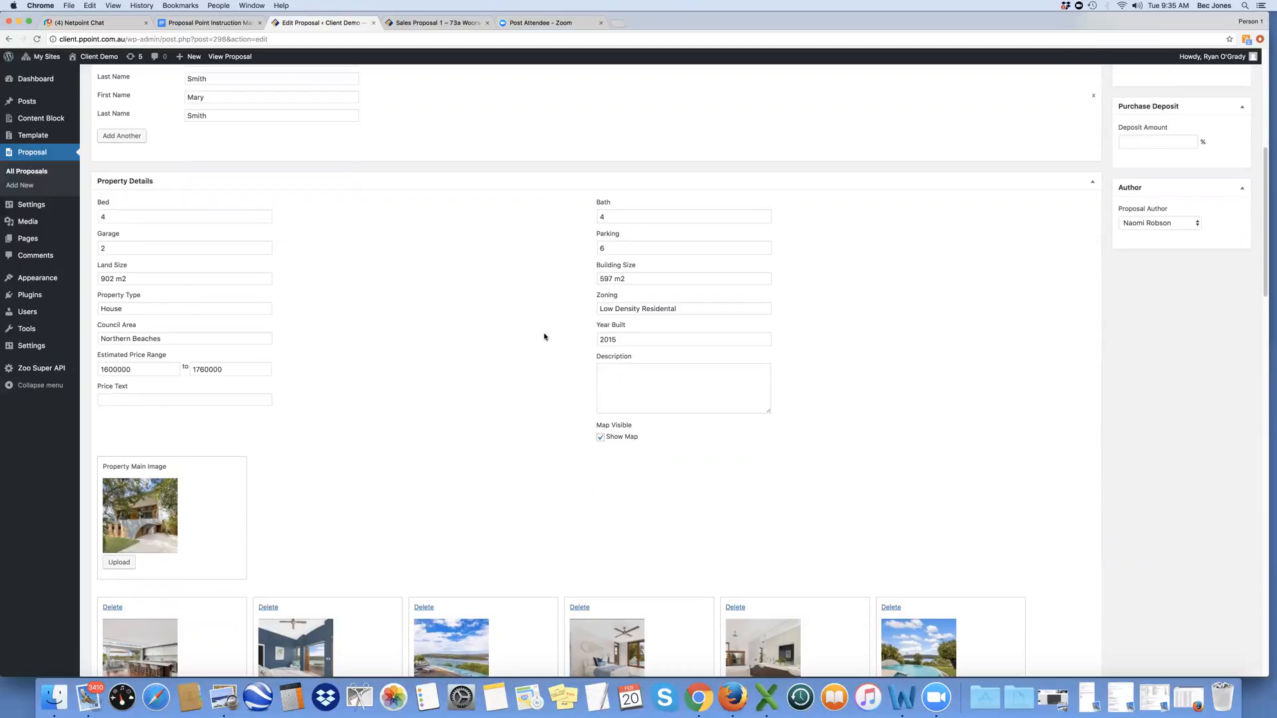
{"action": "scroll", "coordinate": [599, 329], "scroll_direction": "down", "scroll_amount": 1}
{"action": "scroll", "coordinate": [498, 341], "scroll_direction": "down", "scroll_amount": 2}
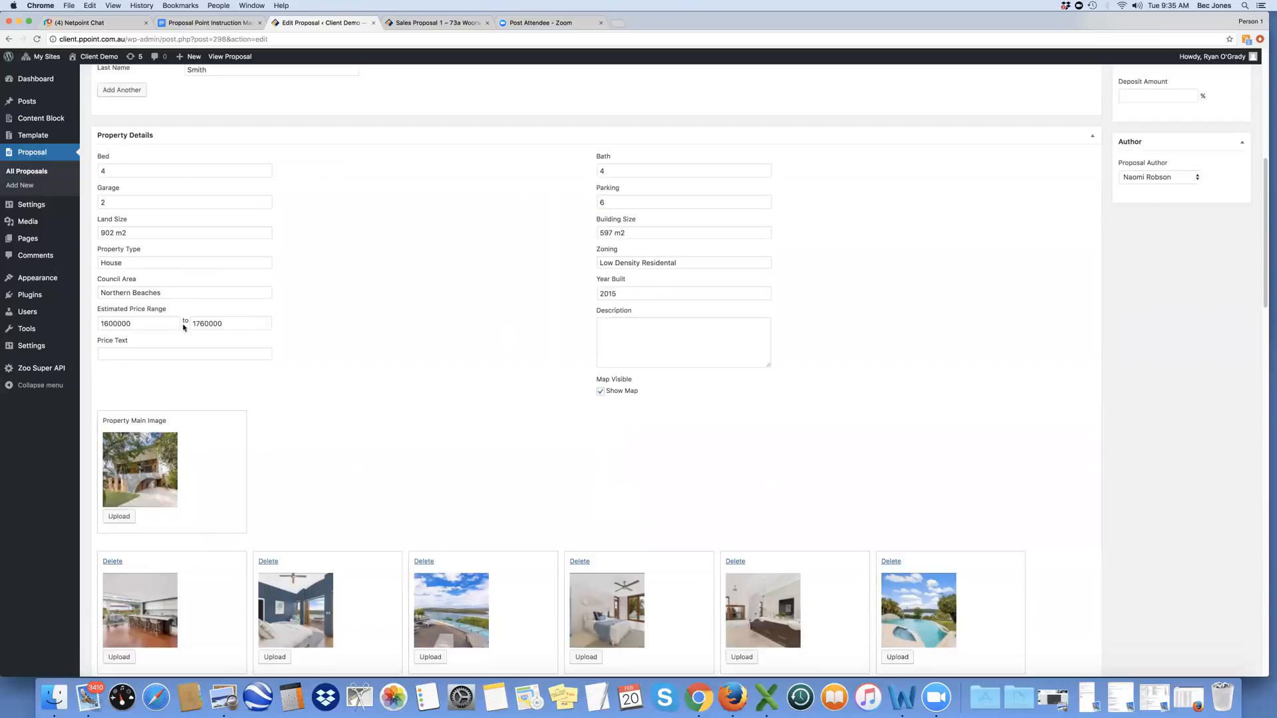
{"action": "scroll", "coordinate": [493, 337], "scroll_direction": "down", "scroll_amount": 5}
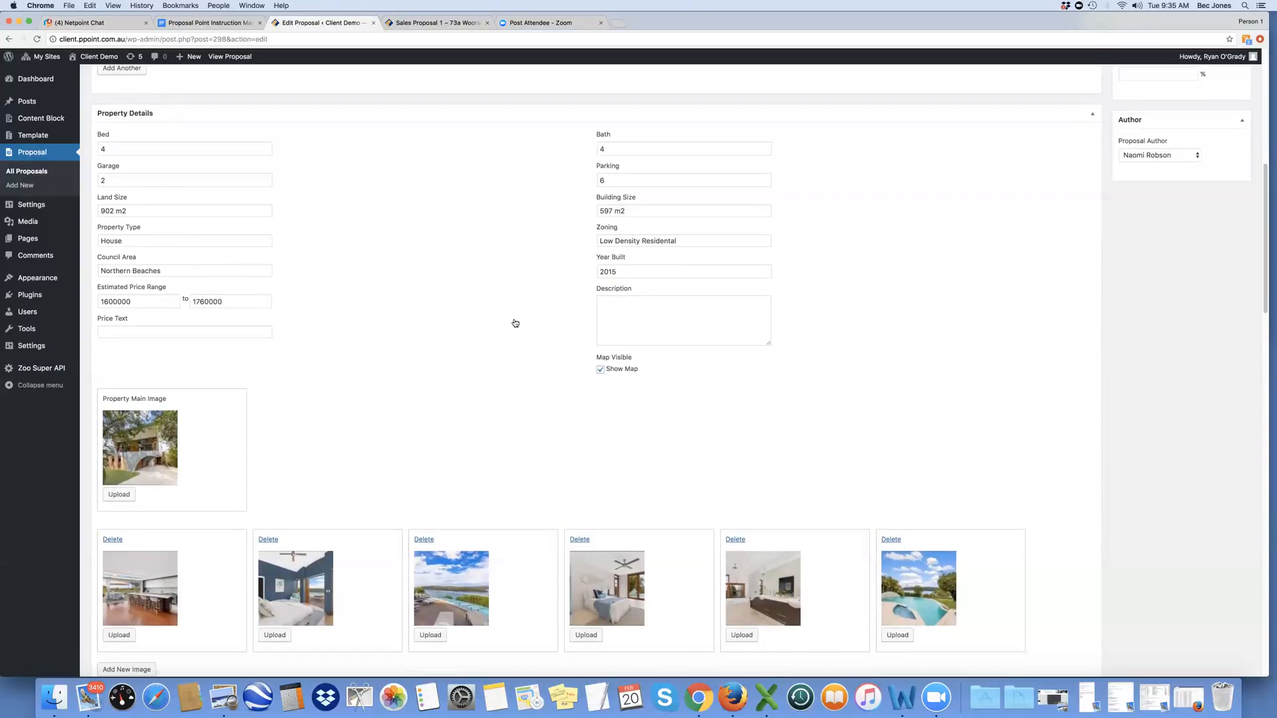
Examine the property's main image, its additional images and the Our Sales property selection
{"action": "scroll", "coordinate": [517, 299], "scroll_direction": "down", "scroll_amount": 1}
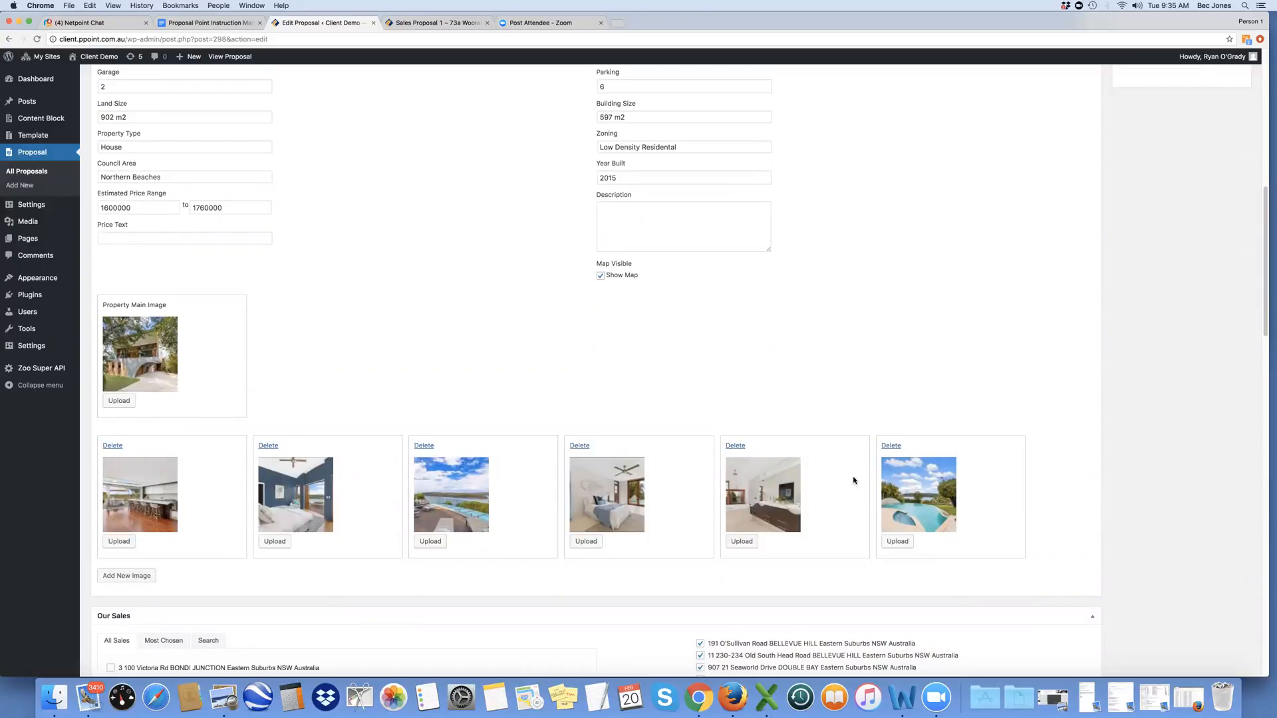
{"action": "scroll", "coordinate": [429, 399], "scroll_direction": "down", "scroll_amount": 1}
{"action": "scroll", "coordinate": [413, 362], "scroll_direction": "down", "scroll_amount": 1}
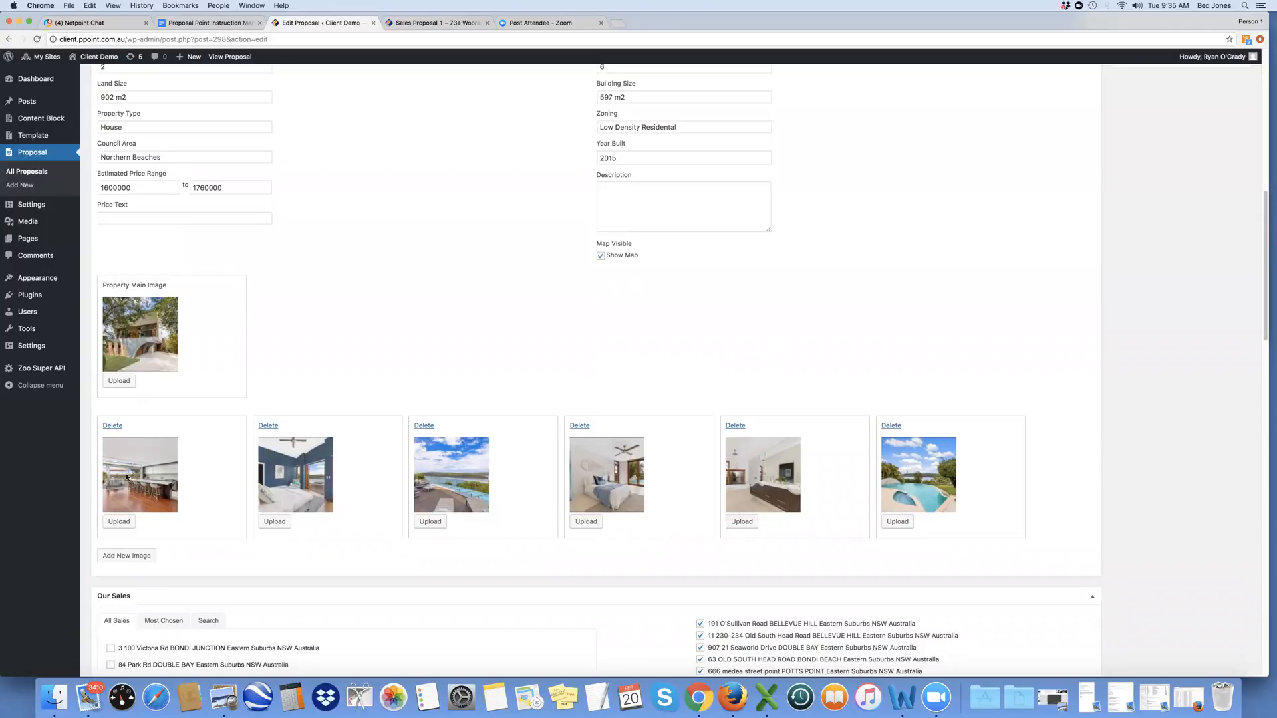
{"action": "scroll", "coordinate": [529, 447], "scroll_direction": "down", "scroll_amount": 5}
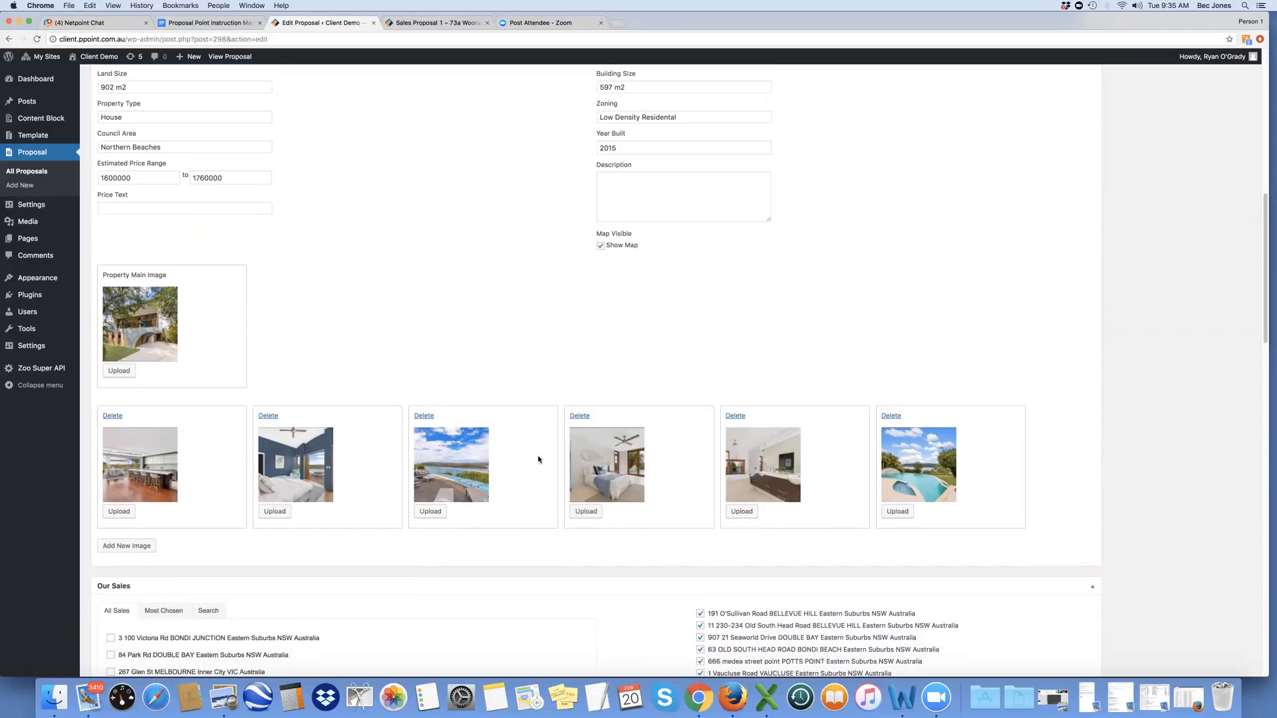
{"action": "scroll", "coordinate": [566, 486], "scroll_direction": "down", "scroll_amount": 4}
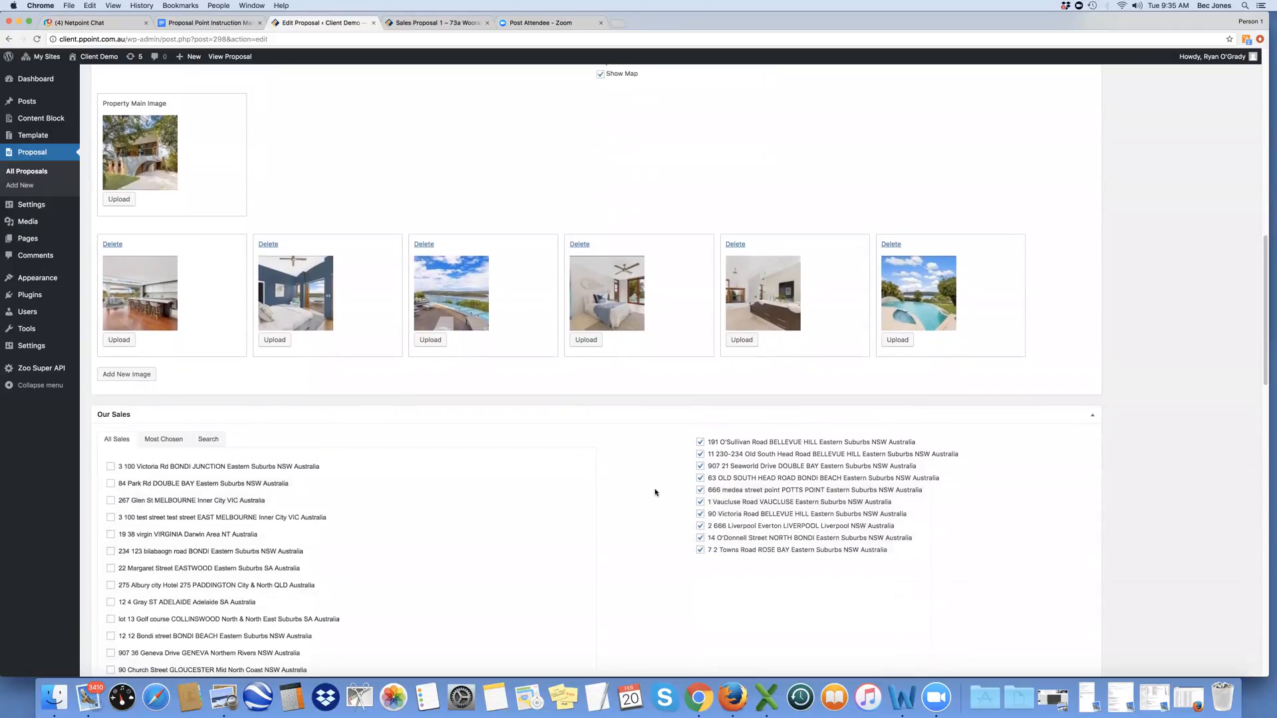
{"action": "scroll", "coordinate": [623, 479], "scroll_direction": "down", "scroll_amount": 1}
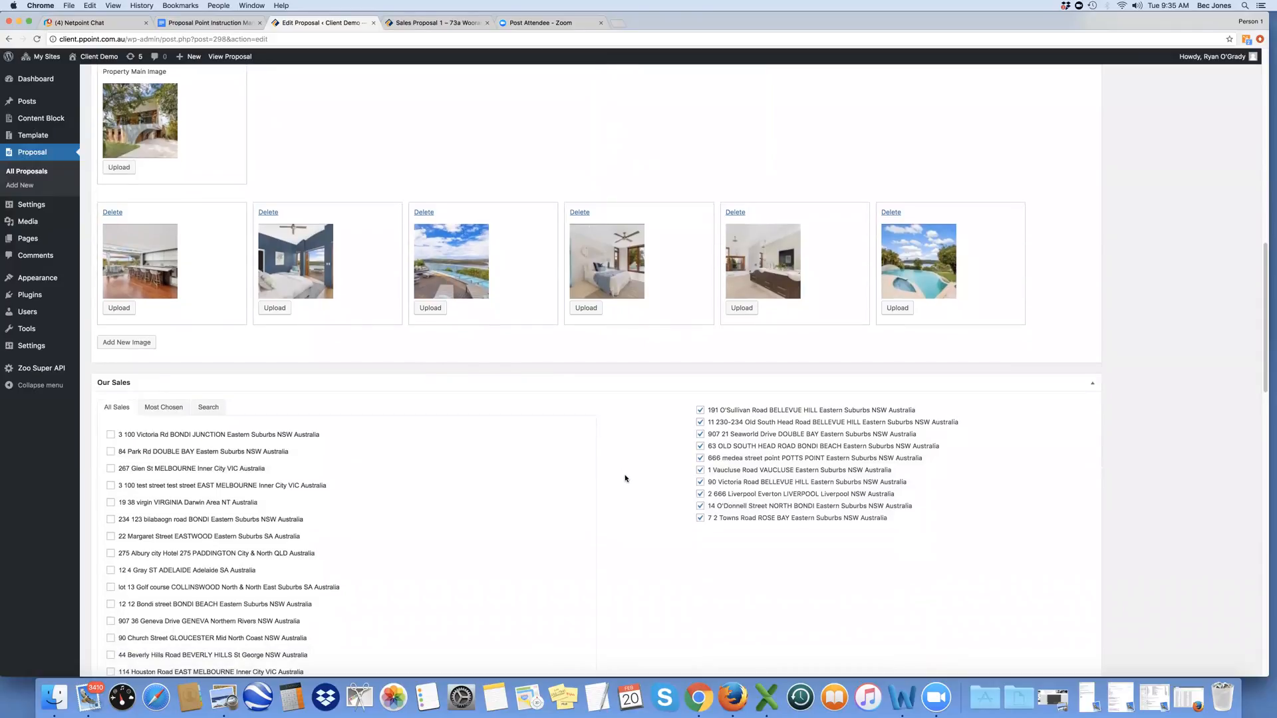
{"action": "scroll", "coordinate": [626, 478], "scroll_direction": "down", "scroll_amount": 2}
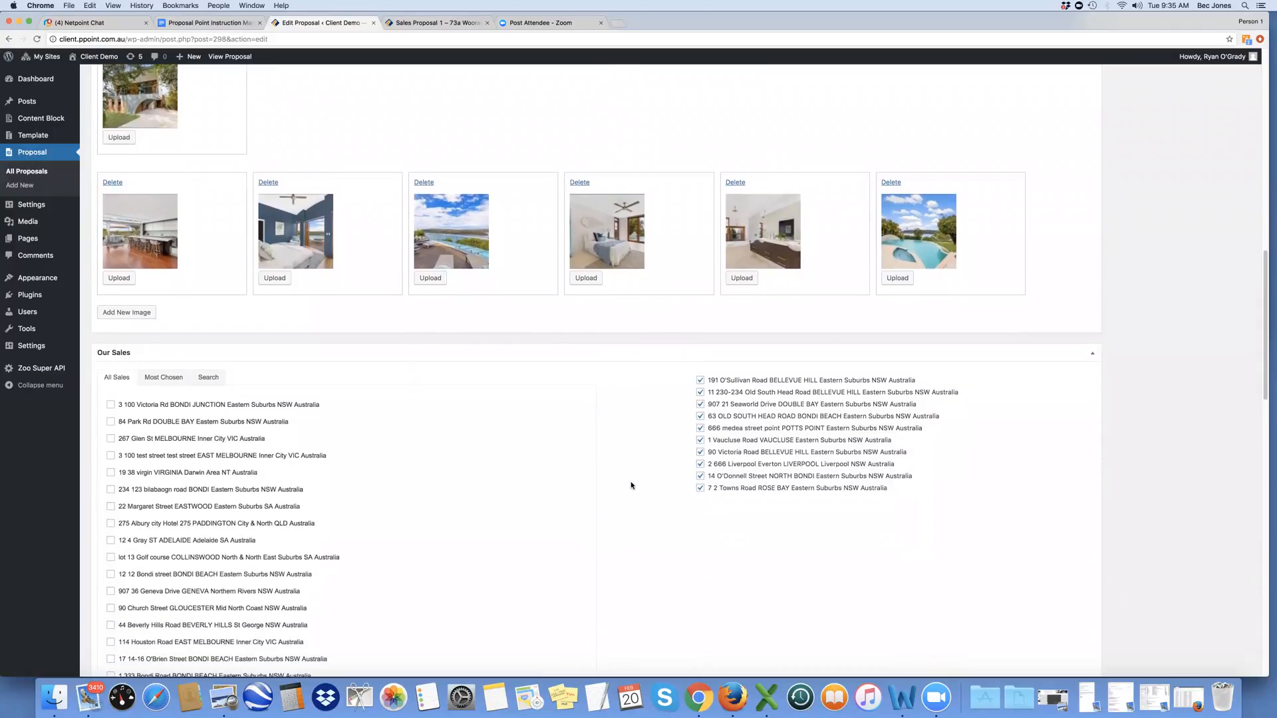
Examine the Our Sales section, comparing the list of available sales with the properties selected for the proposal
{"action": "scroll", "coordinate": [632, 466], "scroll_direction": "up", "scroll_amount": 1}
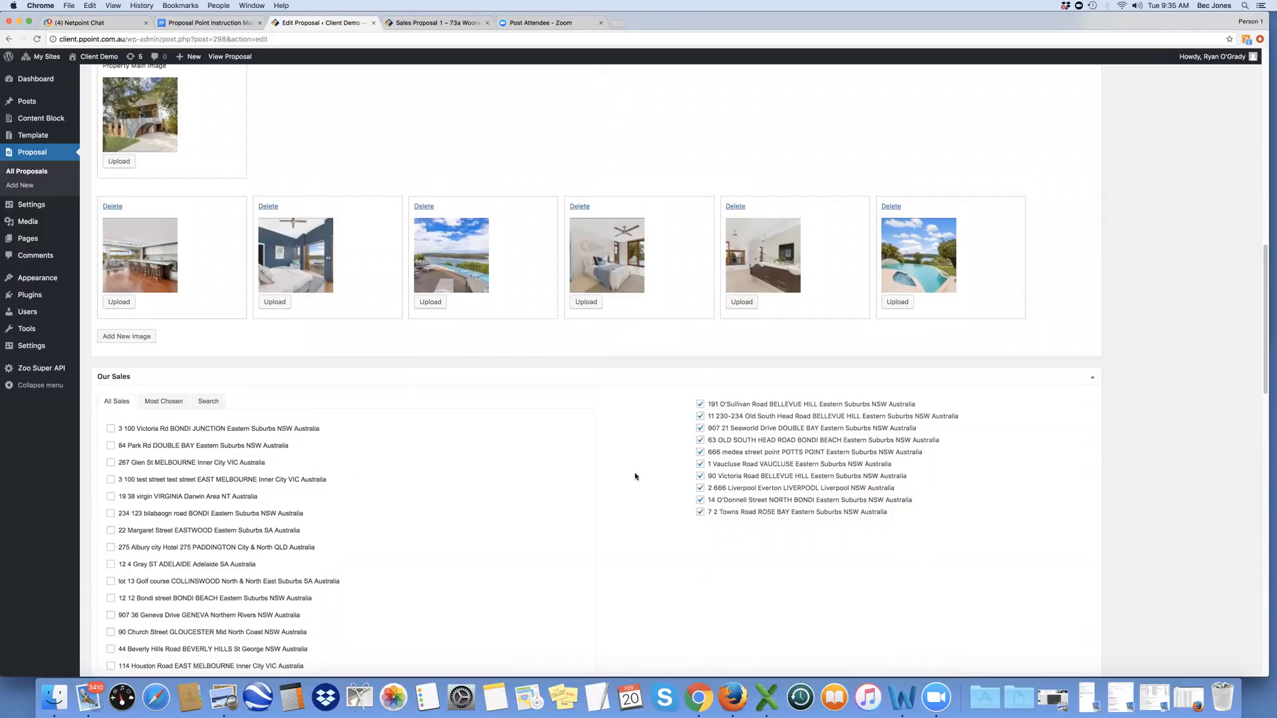
{"action": "scroll", "coordinate": [635, 476], "scroll_direction": "down", "scroll_amount": 1}
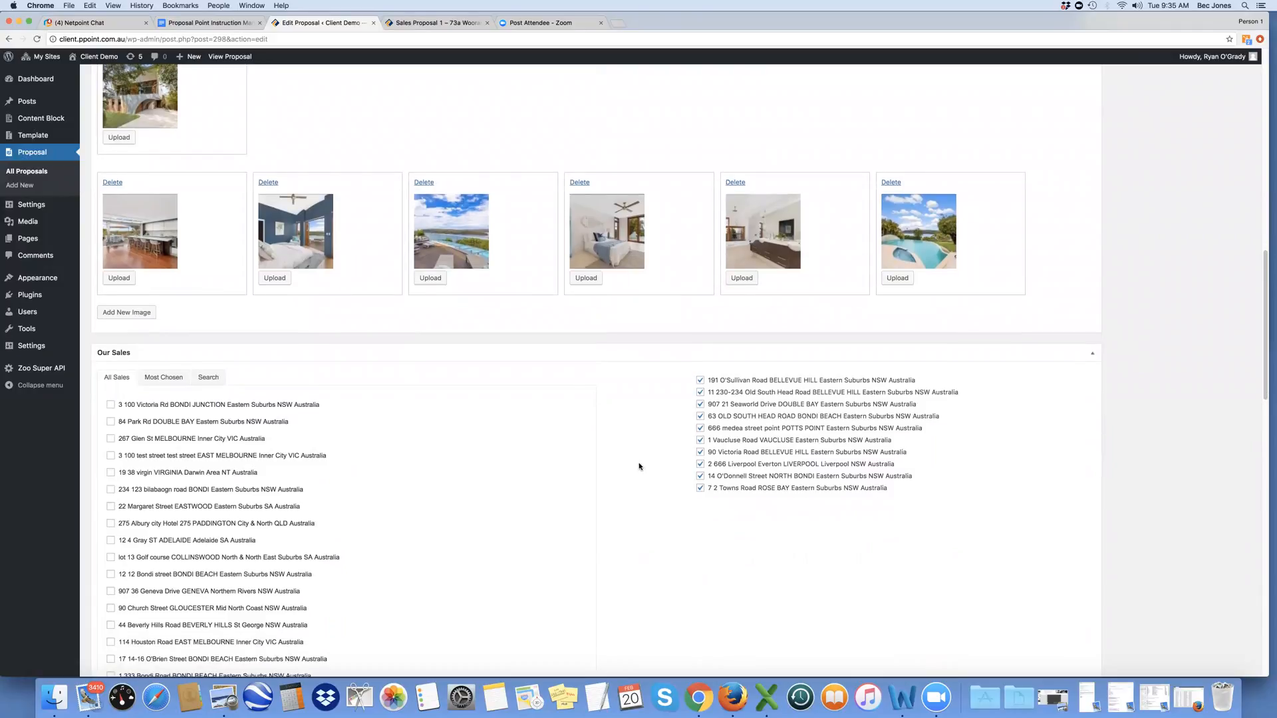
{"action": "scroll", "coordinate": [639, 466], "scroll_direction": "down", "scroll_amount": 1}
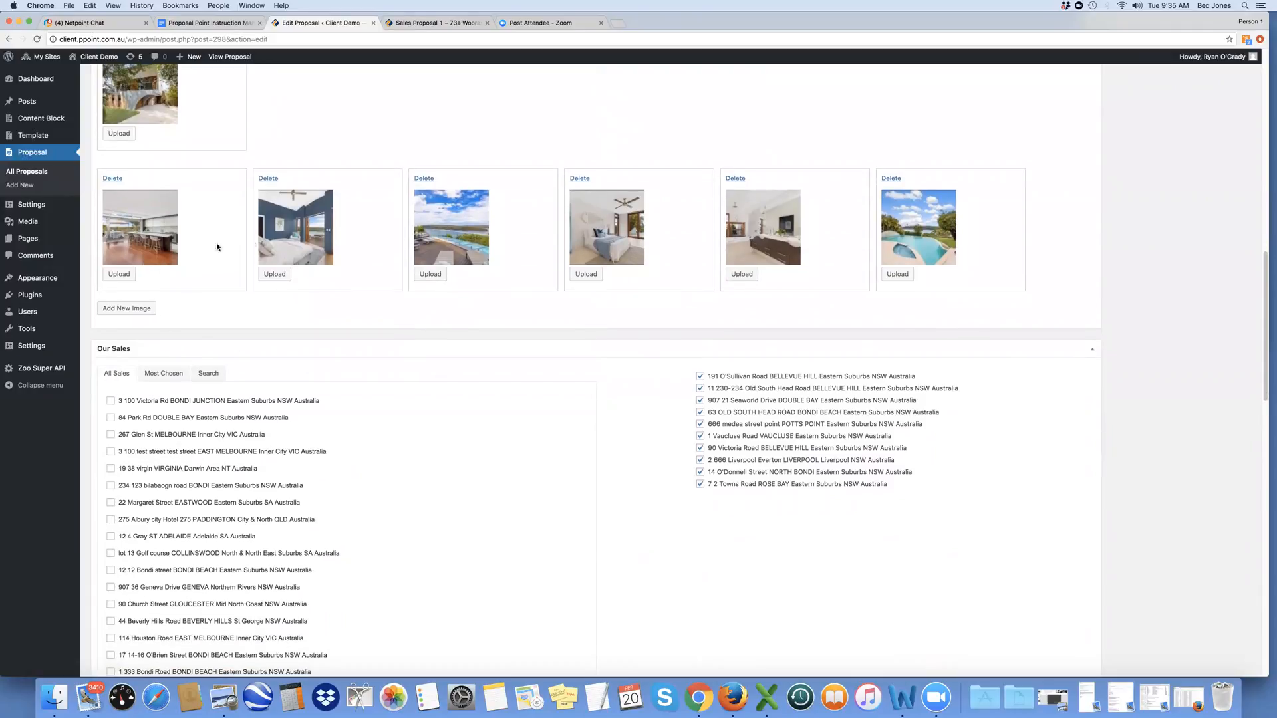
{"action": "scroll", "coordinate": [674, 462], "scroll_direction": "down", "scroll_amount": 2}
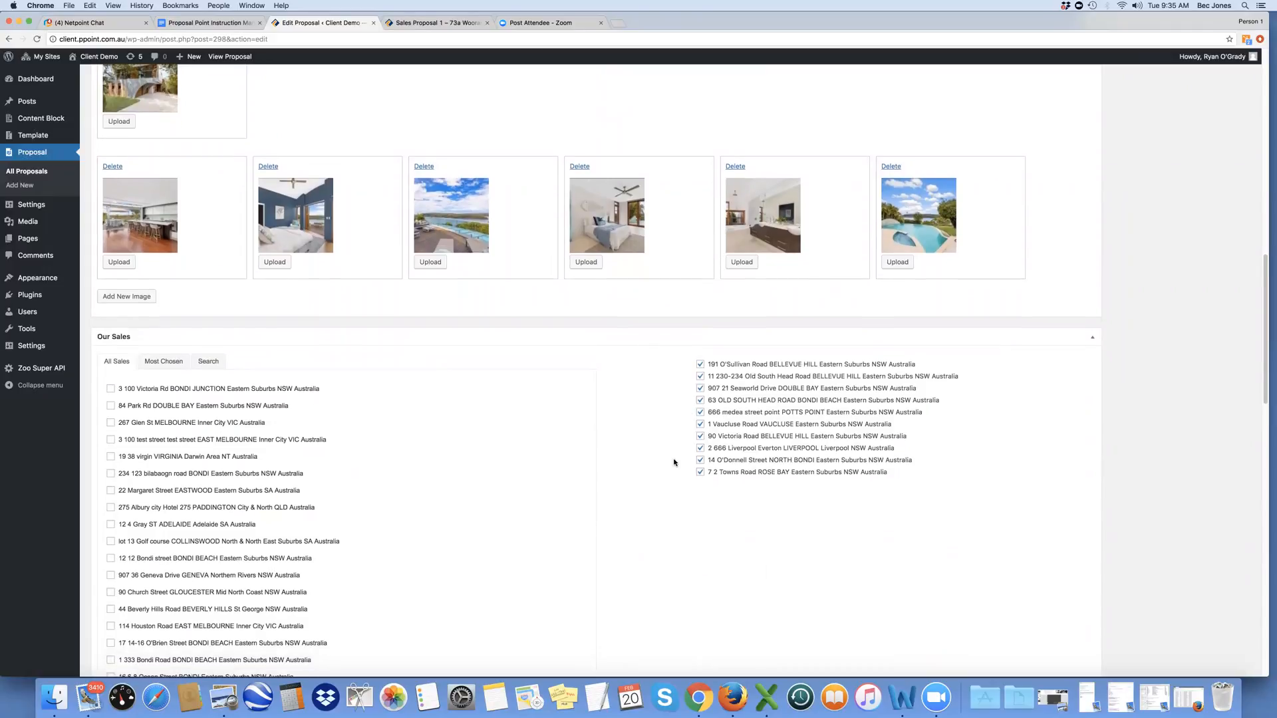
{"action": "scroll", "coordinate": [673, 462], "scroll_direction": "down", "scroll_amount": 4}
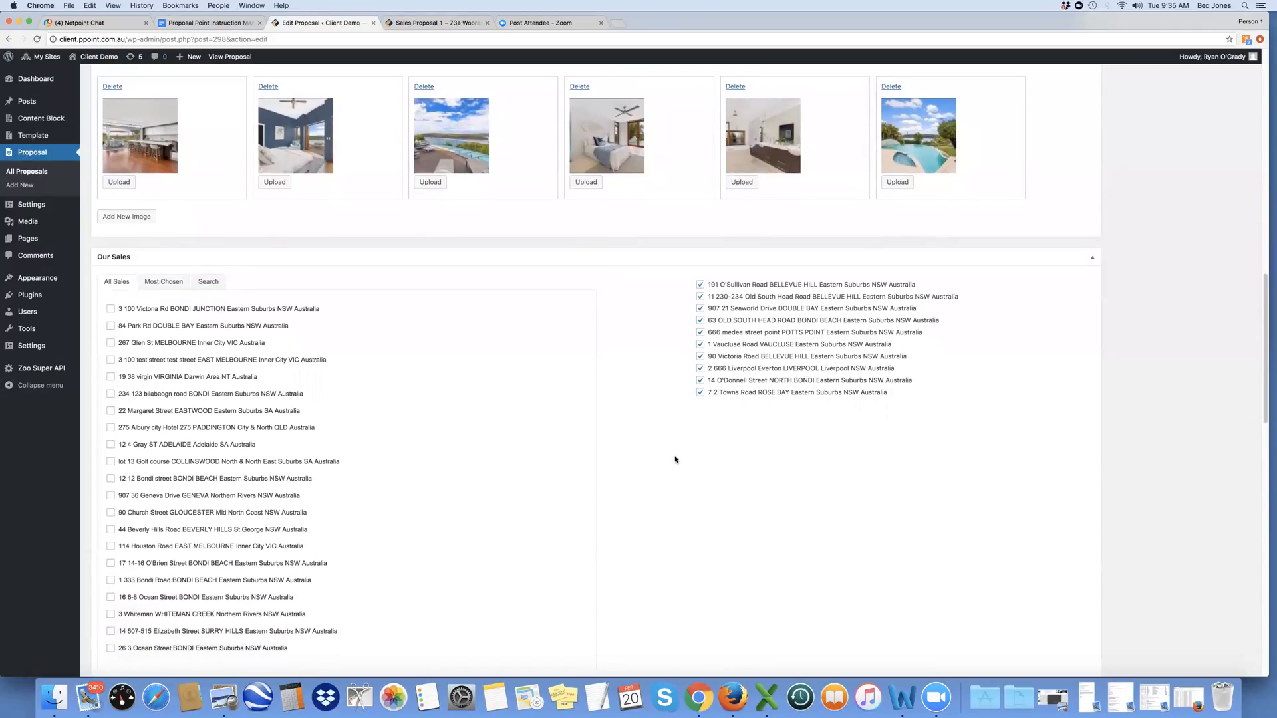
{"action": "scroll", "coordinate": [675, 459], "scroll_direction": "down", "scroll_amount": 2}
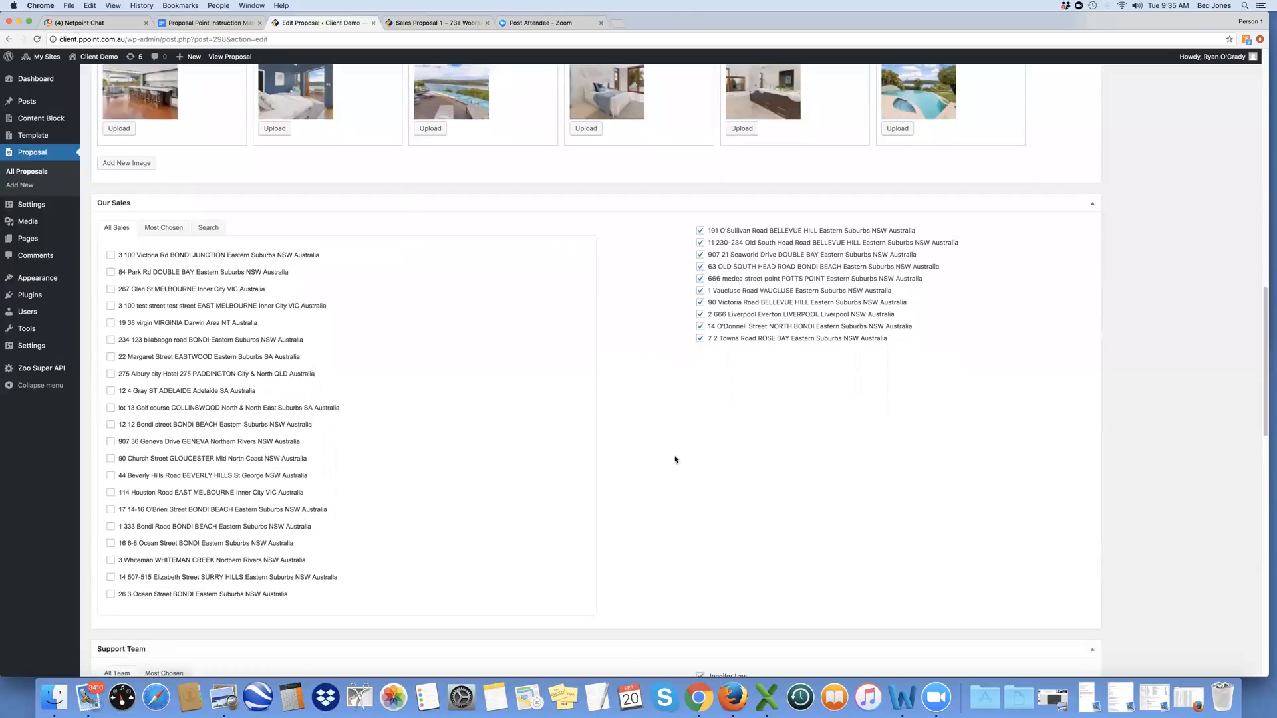
{"action": "scroll", "coordinate": [678, 460], "scroll_direction": "down", "scroll_amount": 1}
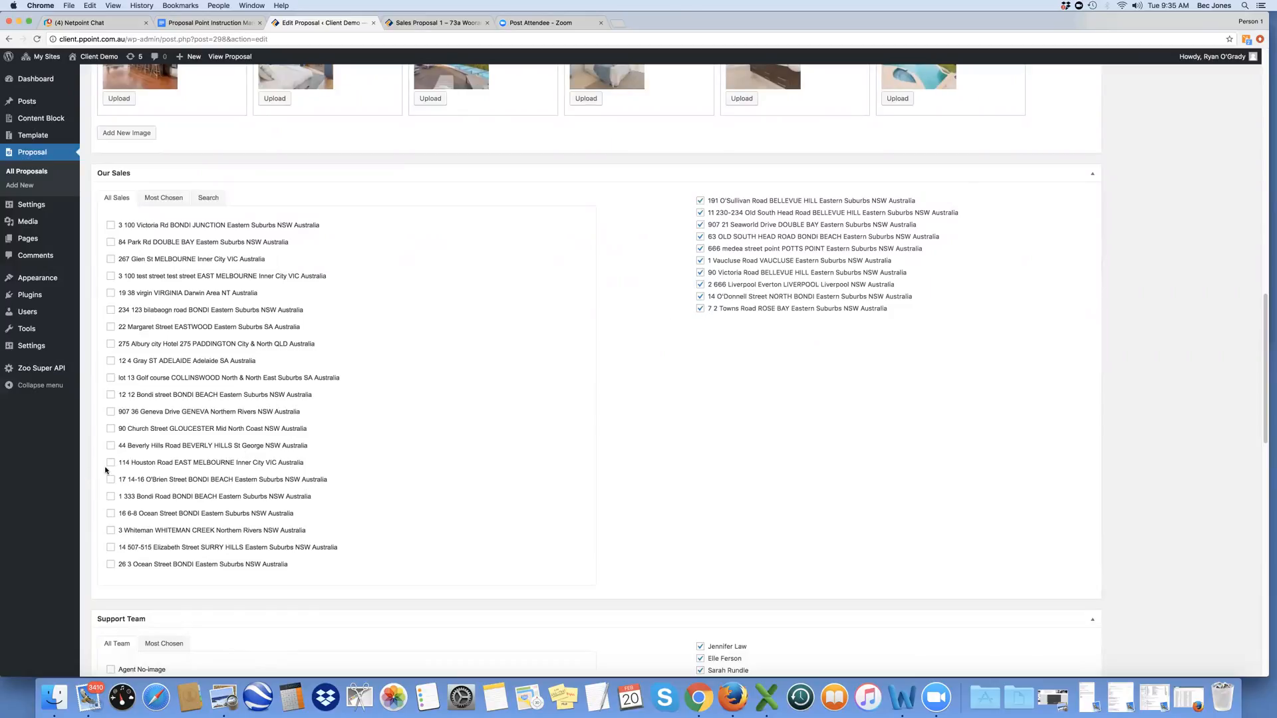
Examine the Support Team section with its full team list and the members chosen for the proposal
{"action": "scroll", "coordinate": [479, 402], "scroll_direction": "down", "scroll_amount": 4}
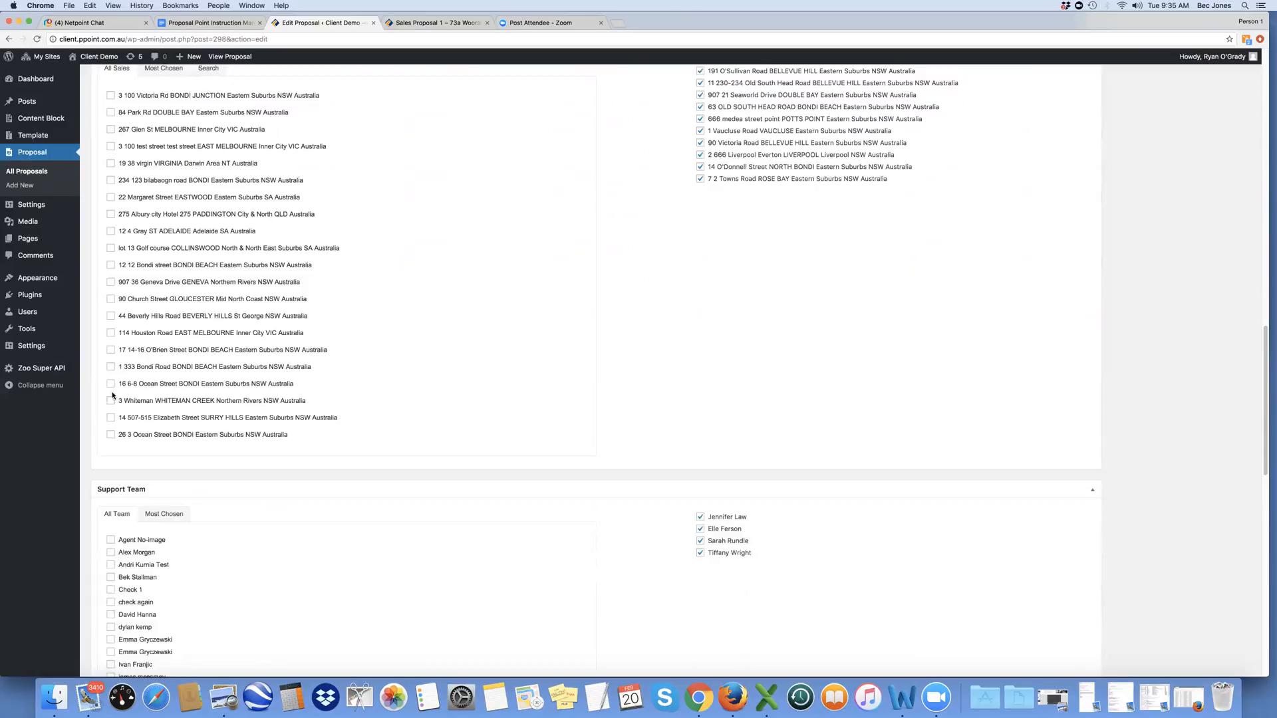
{"action": "scroll", "coordinate": [640, 302], "scroll_direction": "down", "scroll_amount": 8}
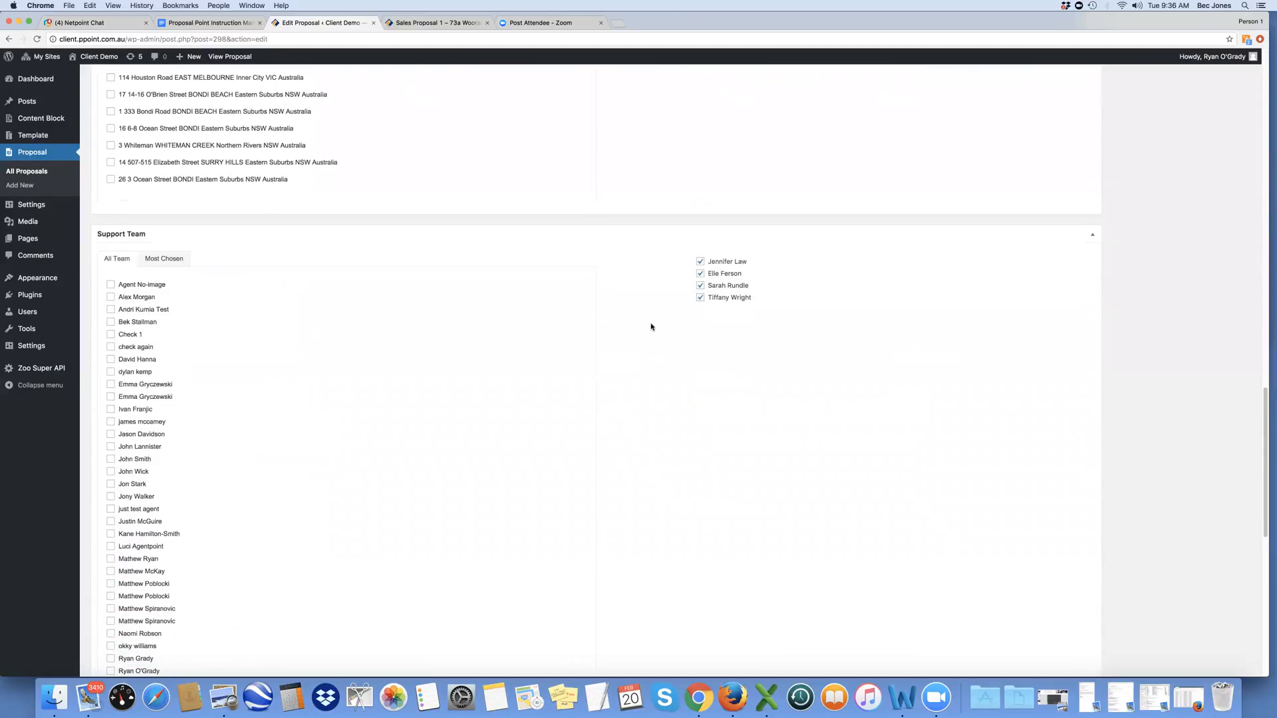
{"action": "scroll", "coordinate": [651, 327], "scroll_direction": "down", "scroll_amount": 3}
{"action": "scroll", "coordinate": [667, 318], "scroll_direction": "down", "scroll_amount": 1}
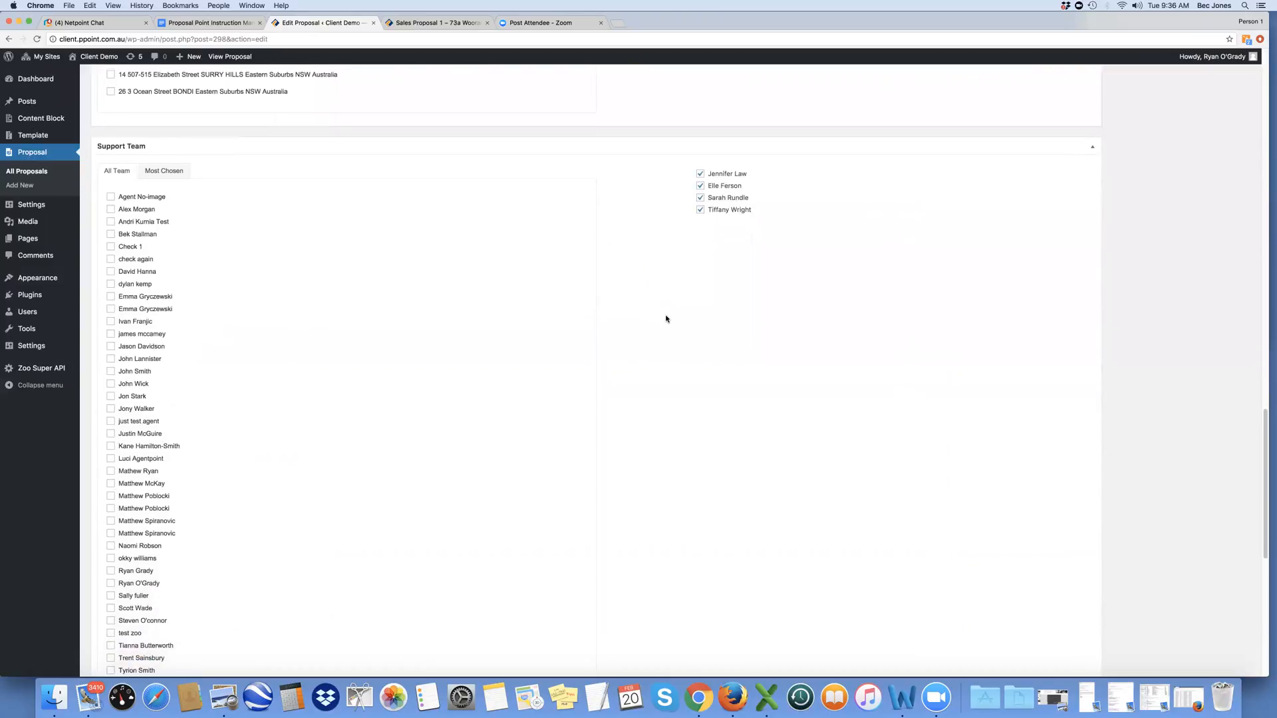
View the Your Sales Team section of the published sales proposal, through to Your Support Team
{"action": "left_click", "coordinate": [427, 22]}
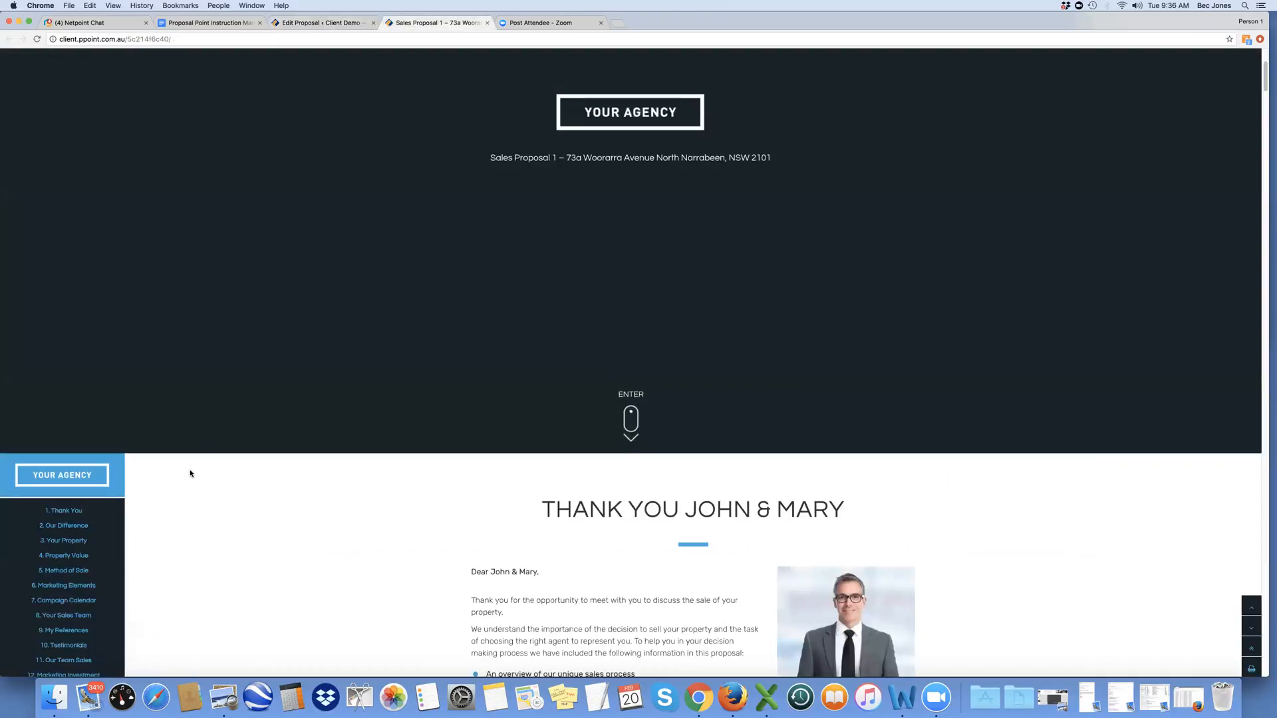
{"action": "scroll", "coordinate": [191, 452], "scroll_direction": "down", "scroll_amount": 2}
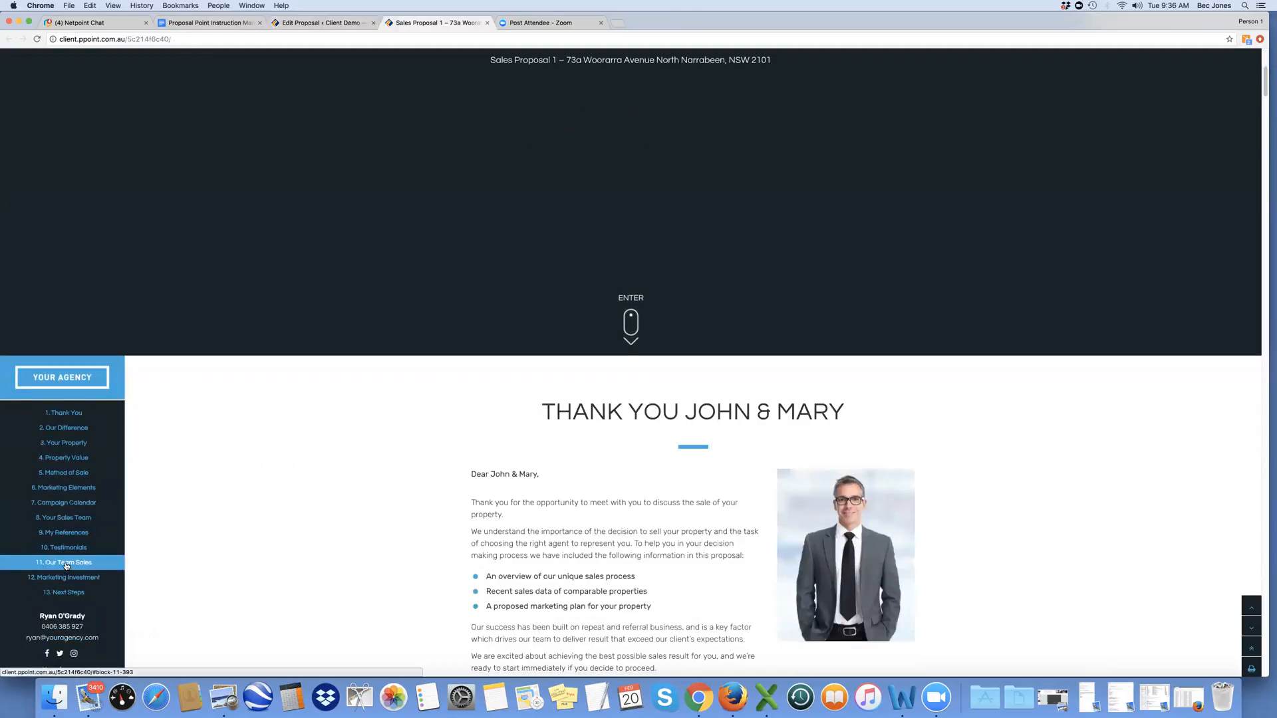
{"action": "left_click", "coordinate": [66, 517]}
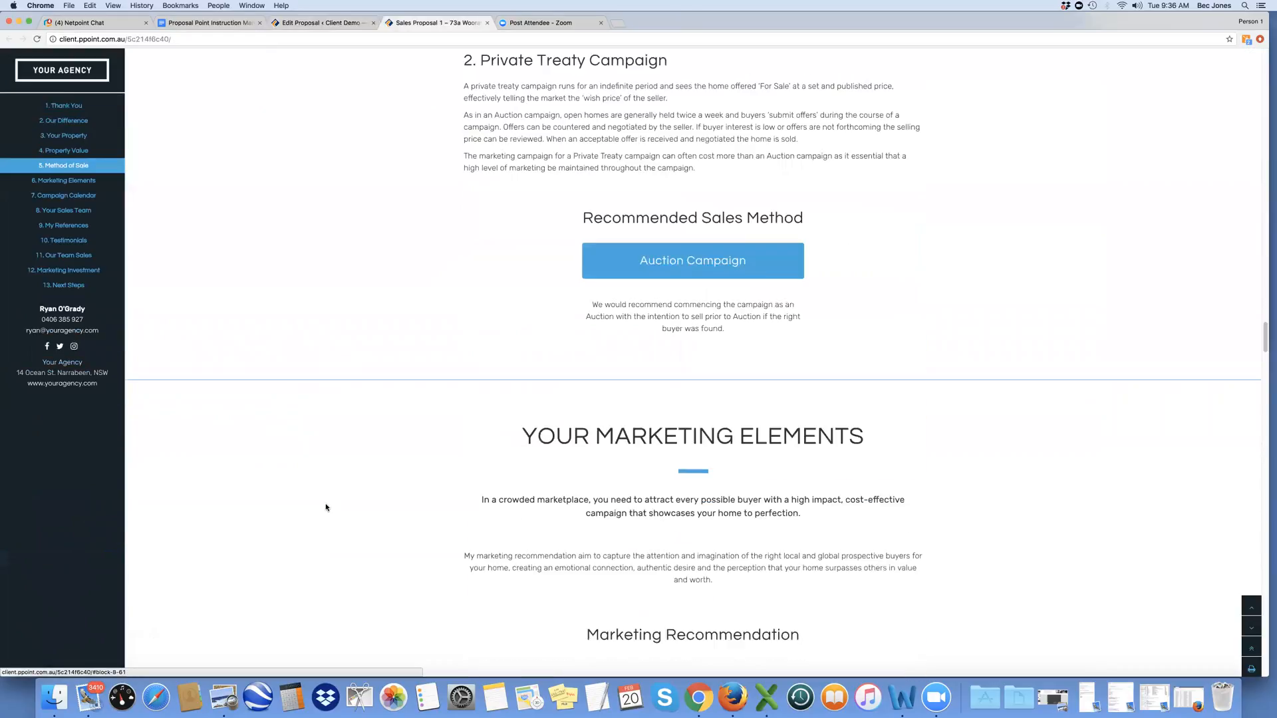
{"action": "scroll", "coordinate": [452, 540], "scroll_direction": "down", "scroll_amount": 5}
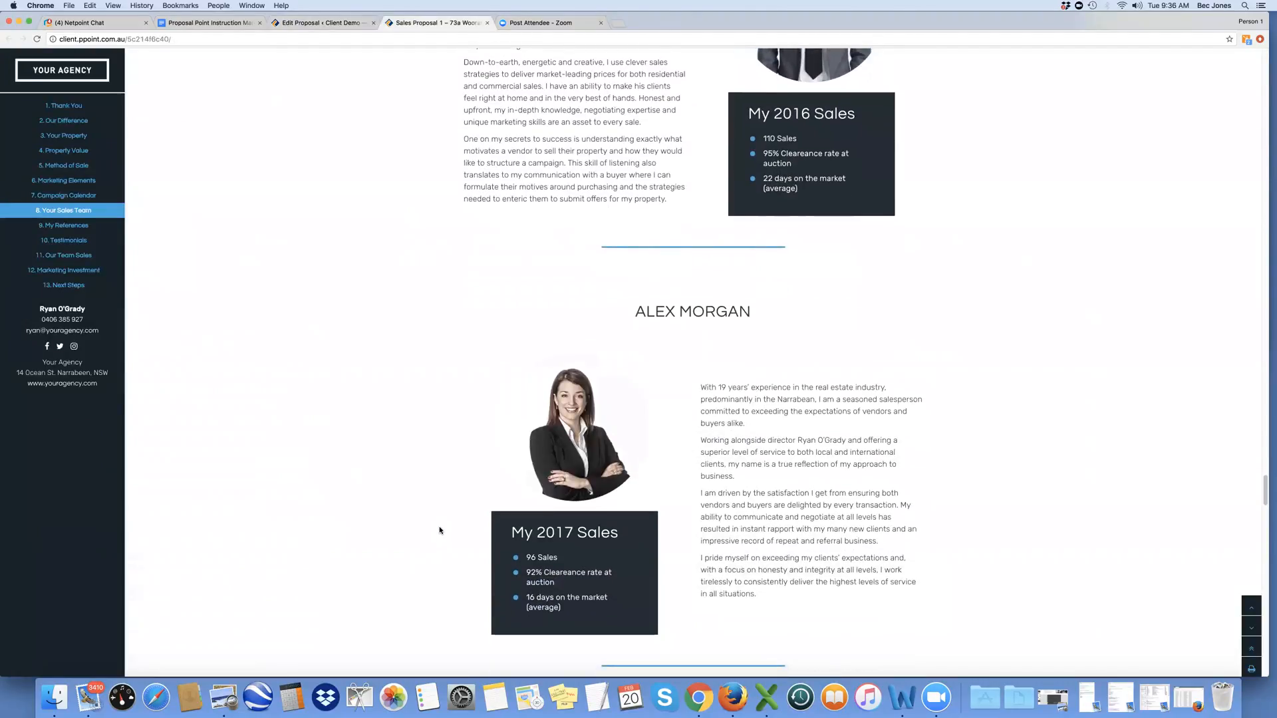
{"action": "scroll", "coordinate": [441, 532], "scroll_direction": "down", "scroll_amount": 3}
{"action": "scroll", "coordinate": [441, 536], "scroll_direction": "down", "scroll_amount": 3}
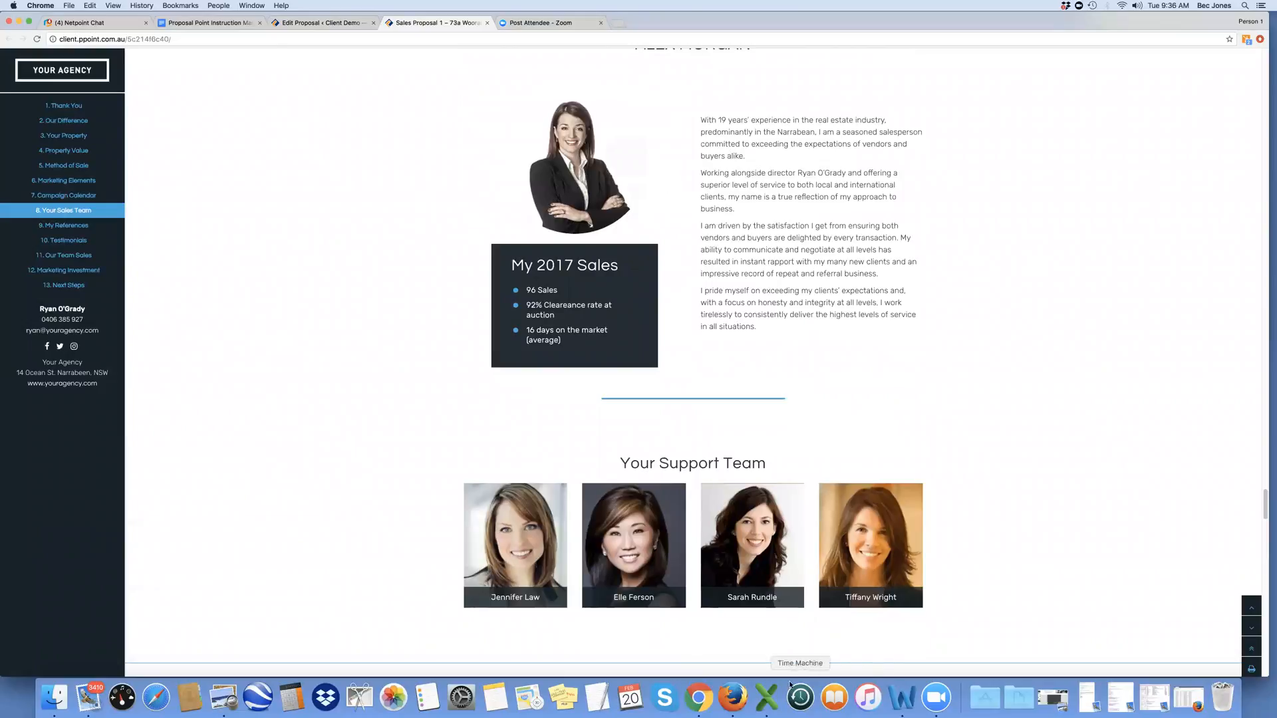
Return to the proposal's edit form and review the sections from Support Team through Marketing Recommendation to Testimonials
{"action": "left_click", "coordinate": [343, 25]}
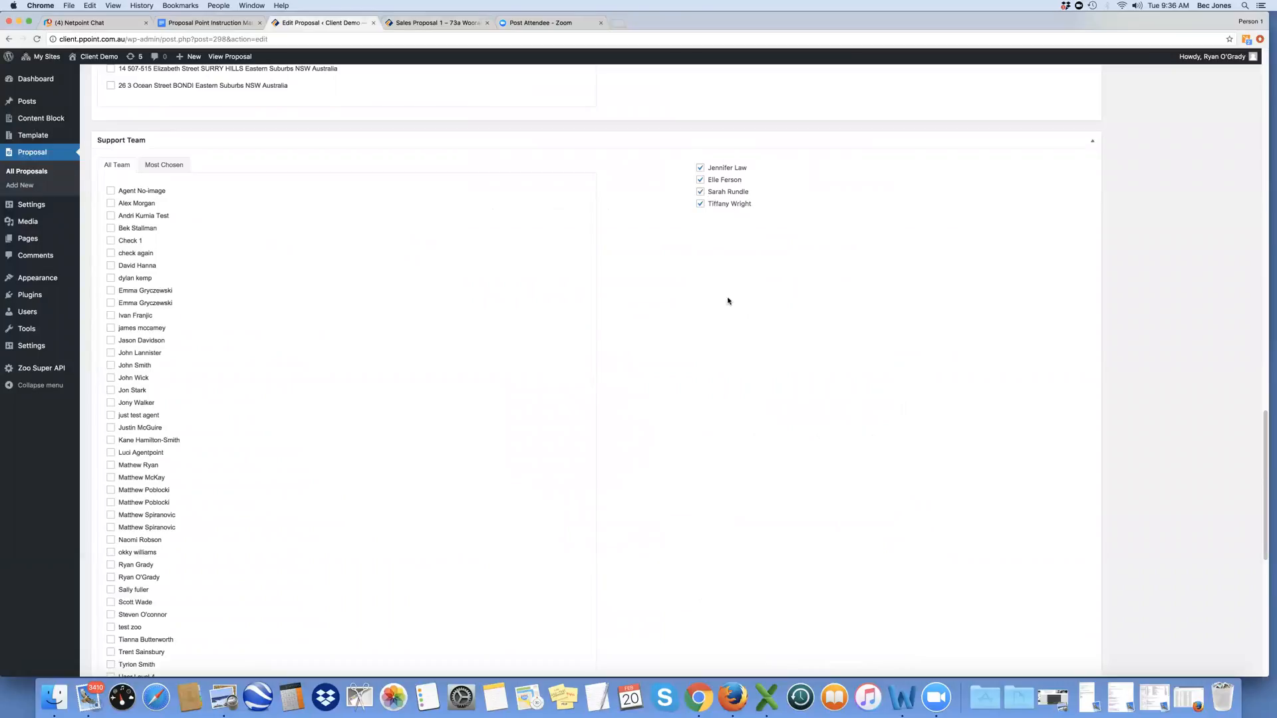
{"action": "scroll", "coordinate": [754, 304], "scroll_direction": "down", "scroll_amount": 1}
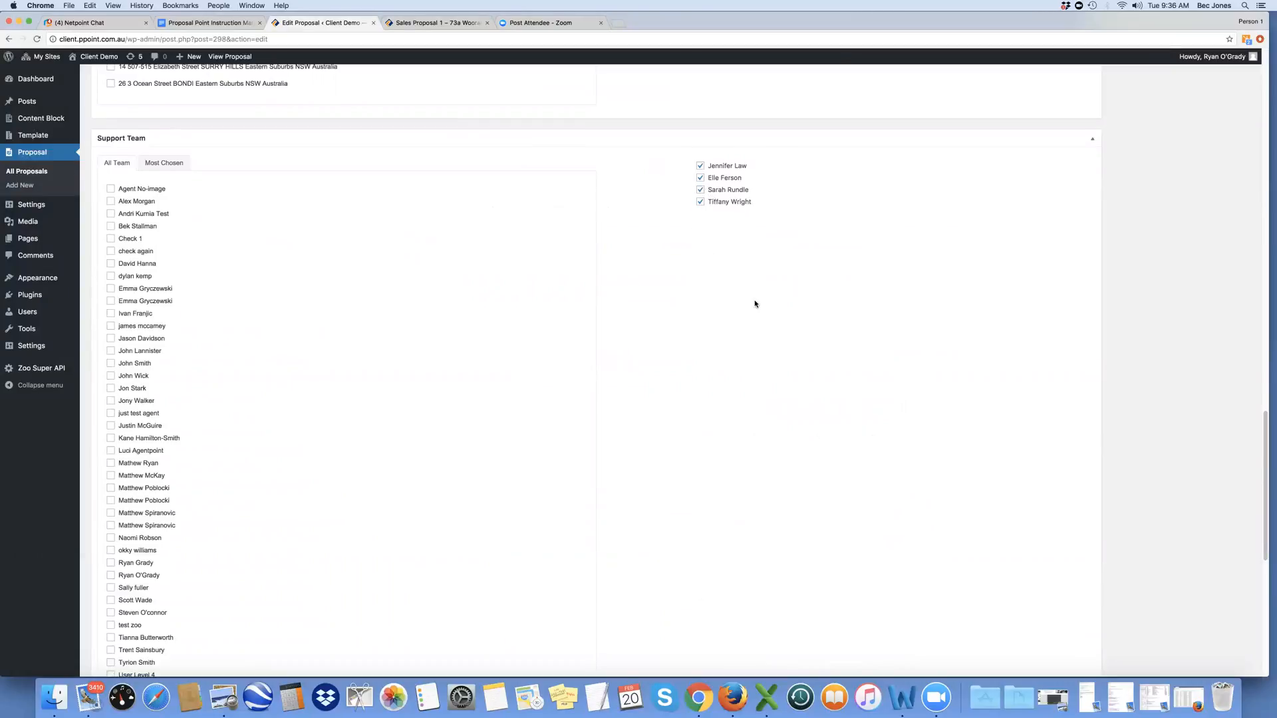
{"action": "scroll", "coordinate": [727, 442], "scroll_direction": "down", "scroll_amount": 8}
{"action": "scroll", "coordinate": [729, 441], "scroll_direction": "down", "scroll_amount": 5}
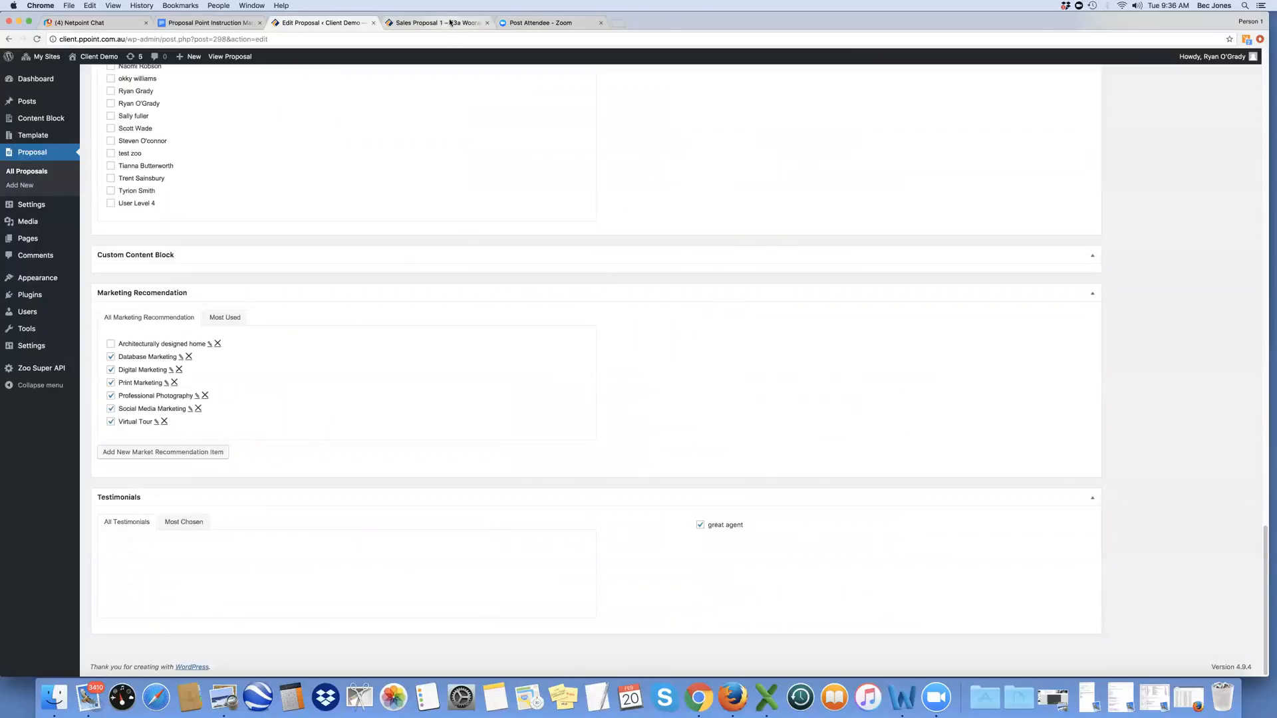
View the Marketing Elements section of the published proposal, including its Marketing Recommendation list
{"action": "left_click", "coordinate": [450, 22]}
{"action": "scroll", "coordinate": [621, 359], "scroll_direction": "down", "scroll_amount": 3}
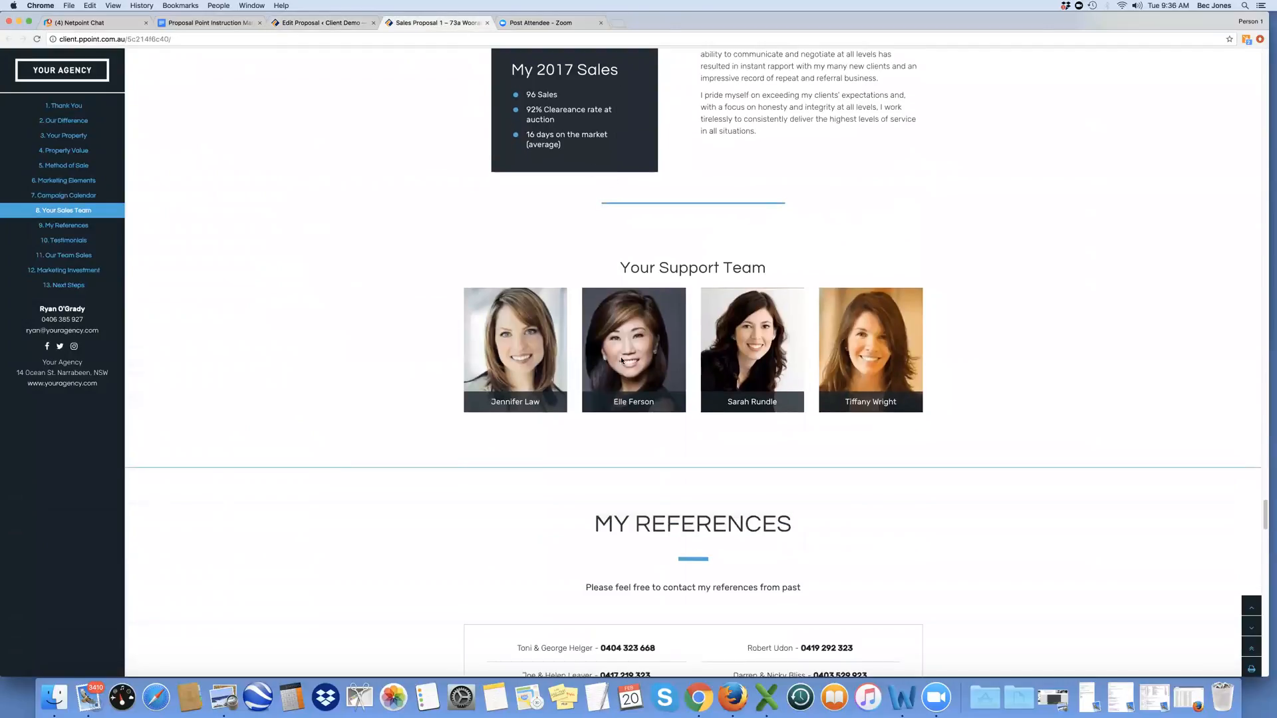
{"action": "left_click", "coordinate": [76, 180]}
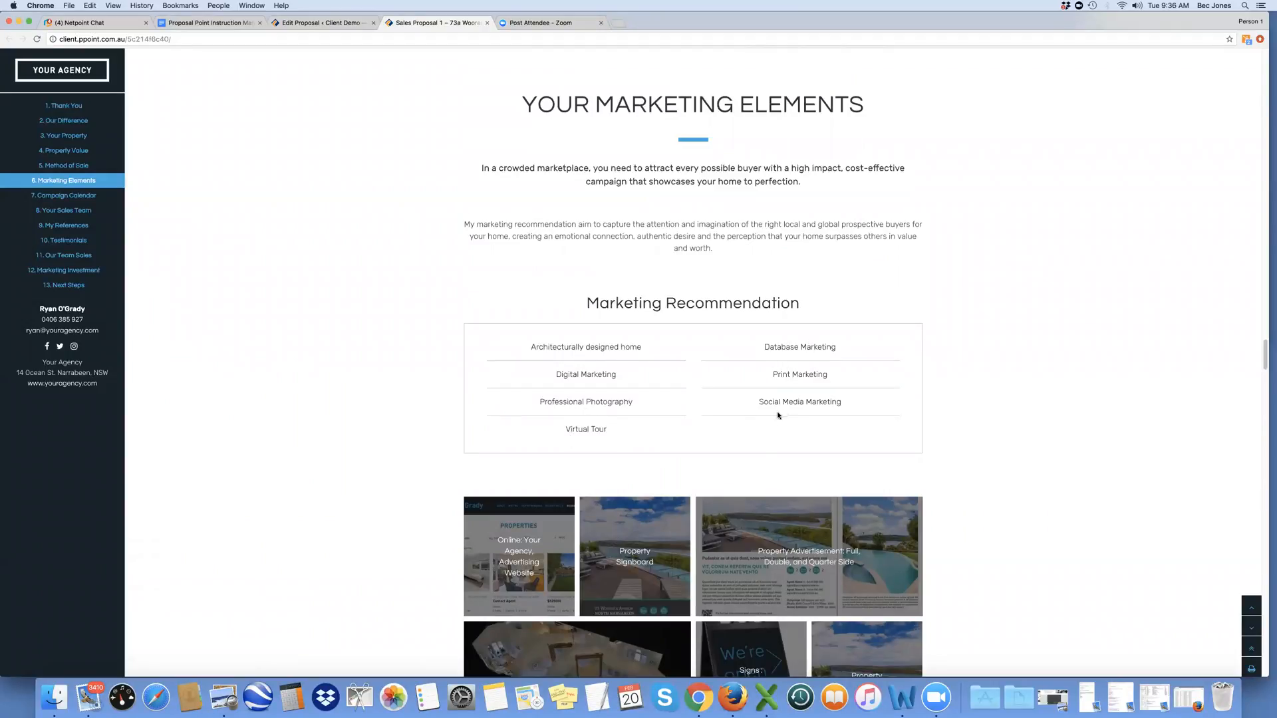
Go back to the proposal's edit form, show all testimonials and review the sections above them
{"action": "left_click", "coordinate": [313, 26]}
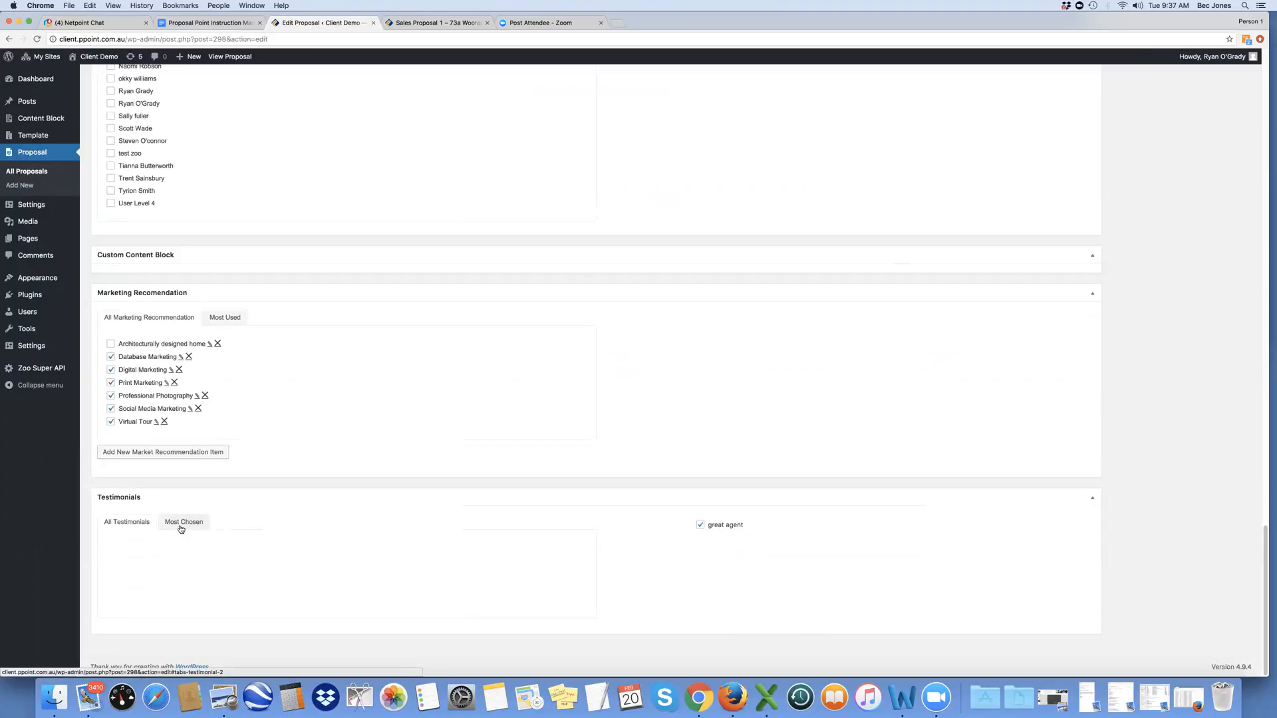
{"action": "left_click", "coordinate": [127, 522]}
{"action": "scroll", "coordinate": [323, 536], "scroll_direction": "up", "scroll_amount": 15}
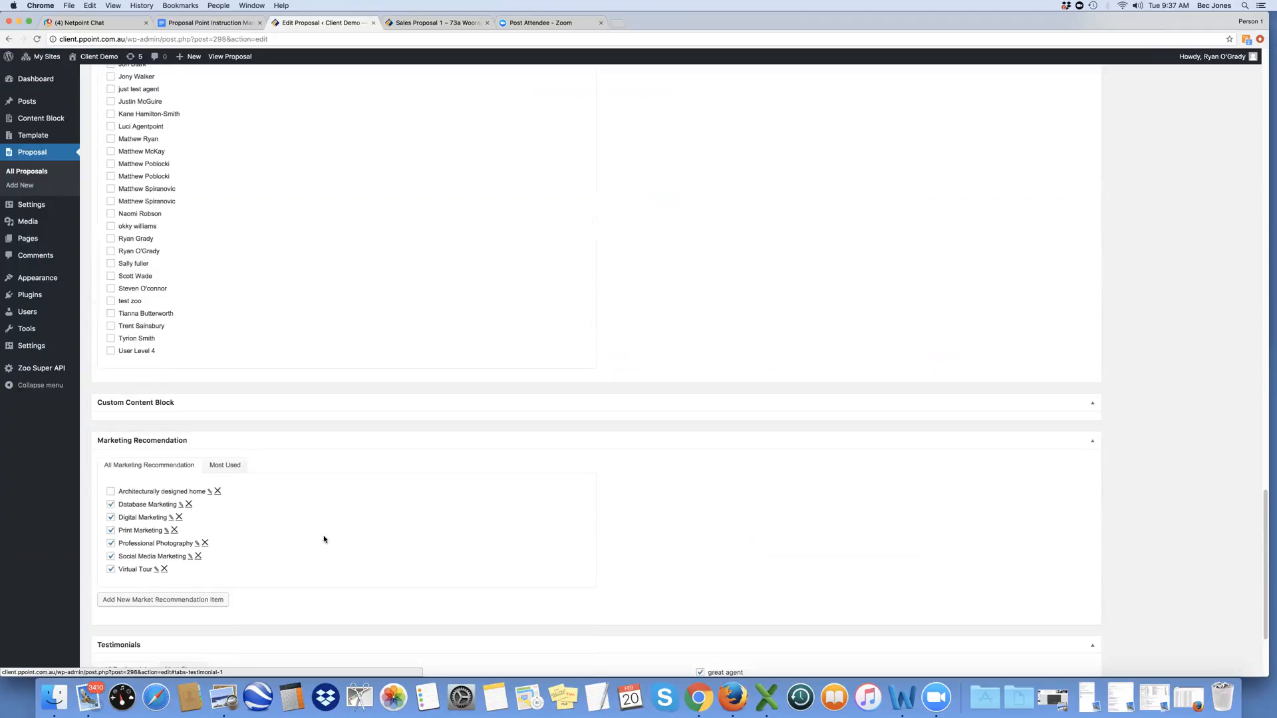
{"action": "scroll", "coordinate": [197, 431], "scroll_direction": "up", "scroll_amount": 5}
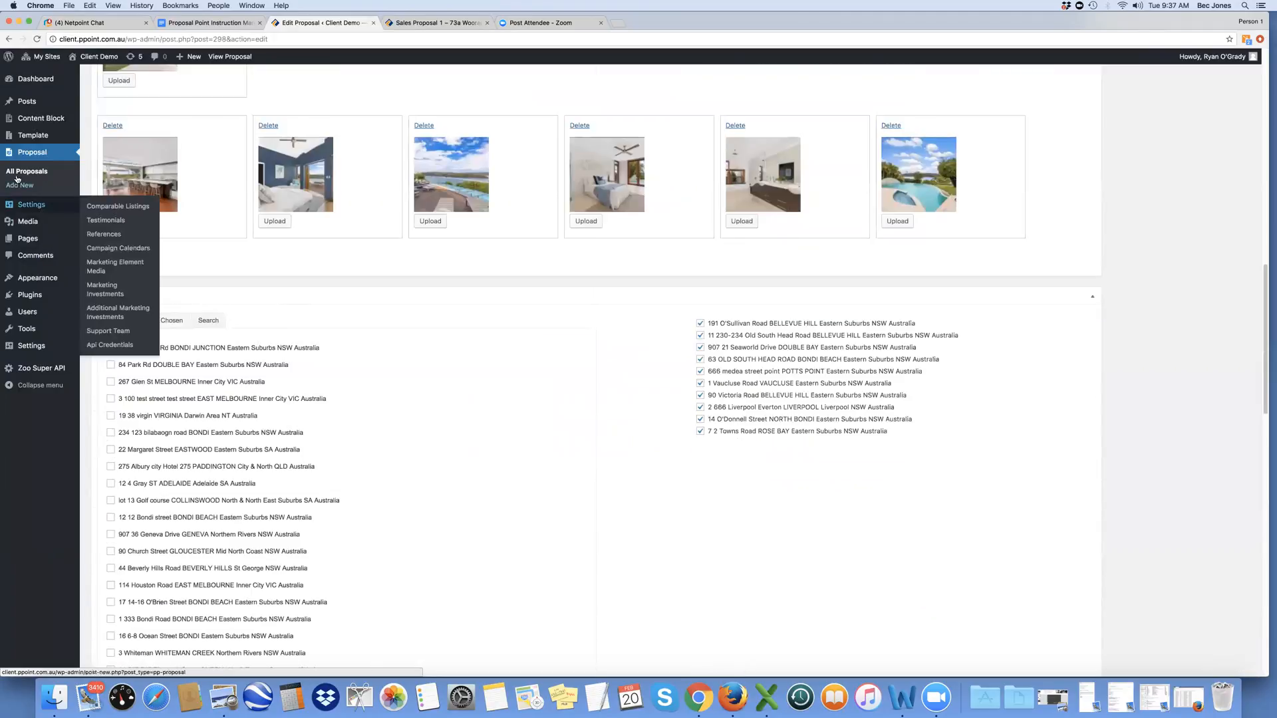
Start a new proposal and look through its form as far as the Essential Marketing Investment section
{"action": "left_click", "coordinate": [19, 185]}
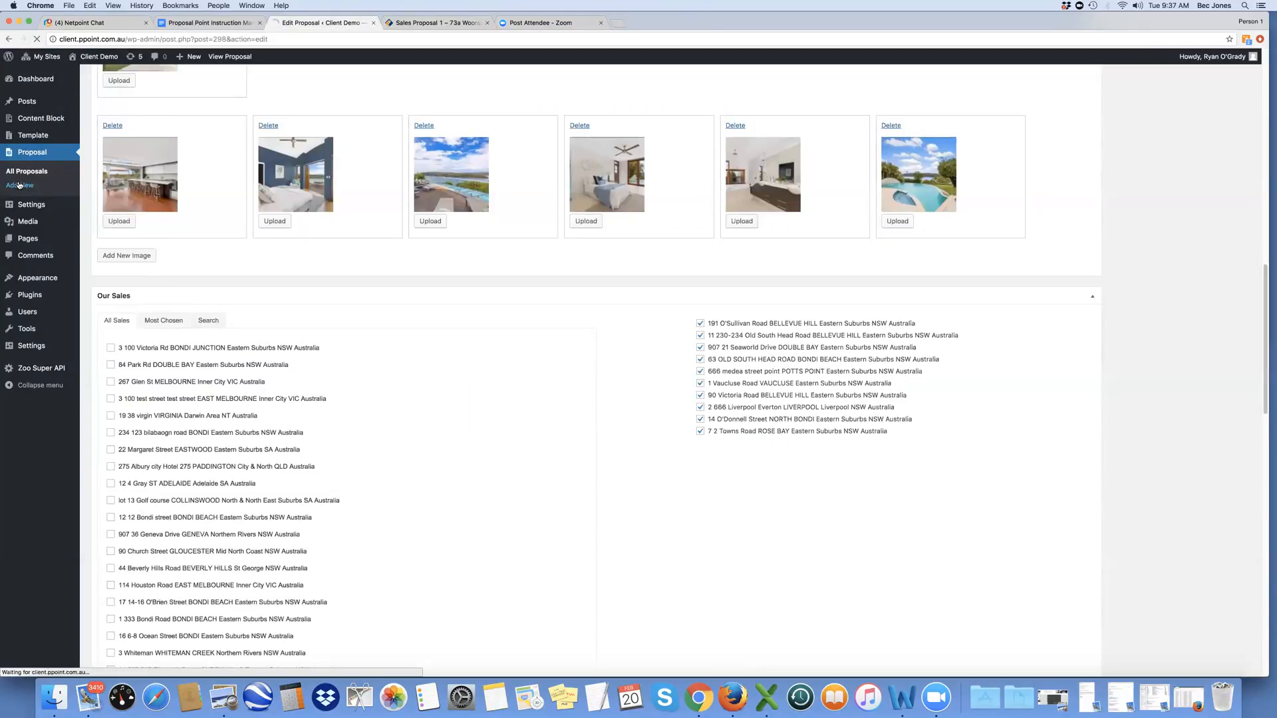
{"action": "scroll", "coordinate": [419, 456], "scroll_direction": "down", "scroll_amount": 10}
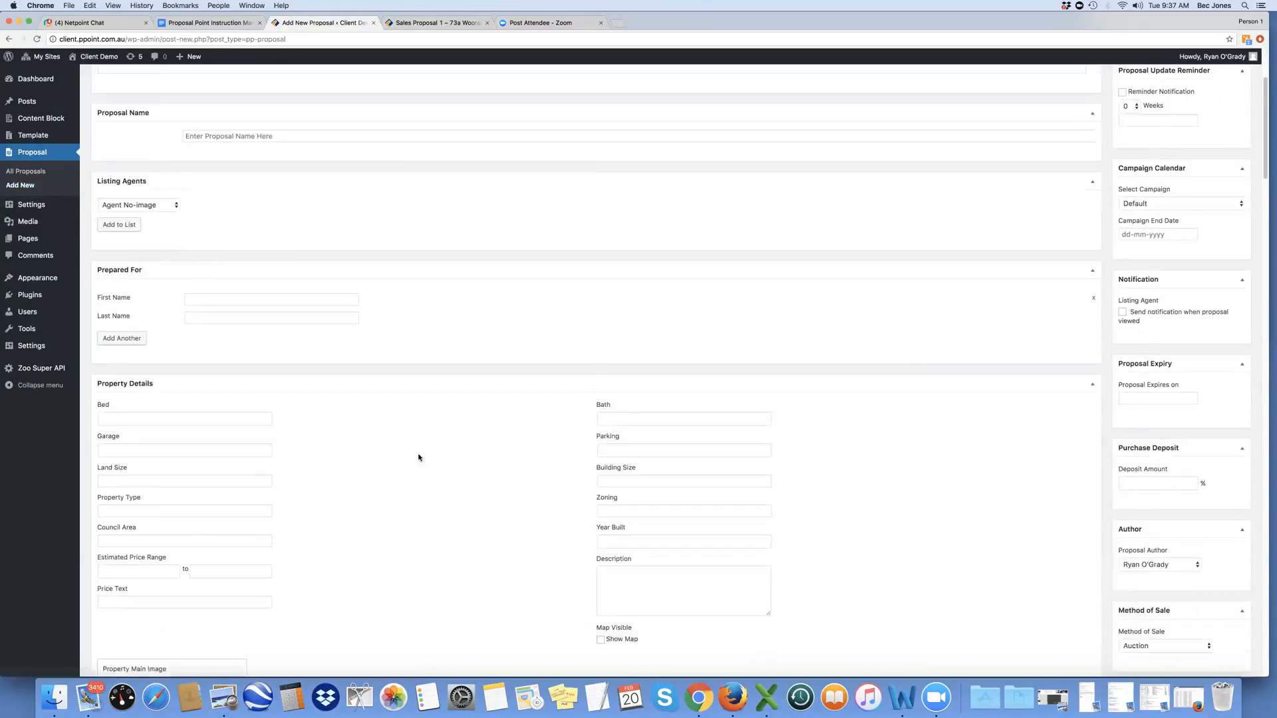
{"action": "scroll", "coordinate": [439, 464], "scroll_direction": "down", "scroll_amount": 15}
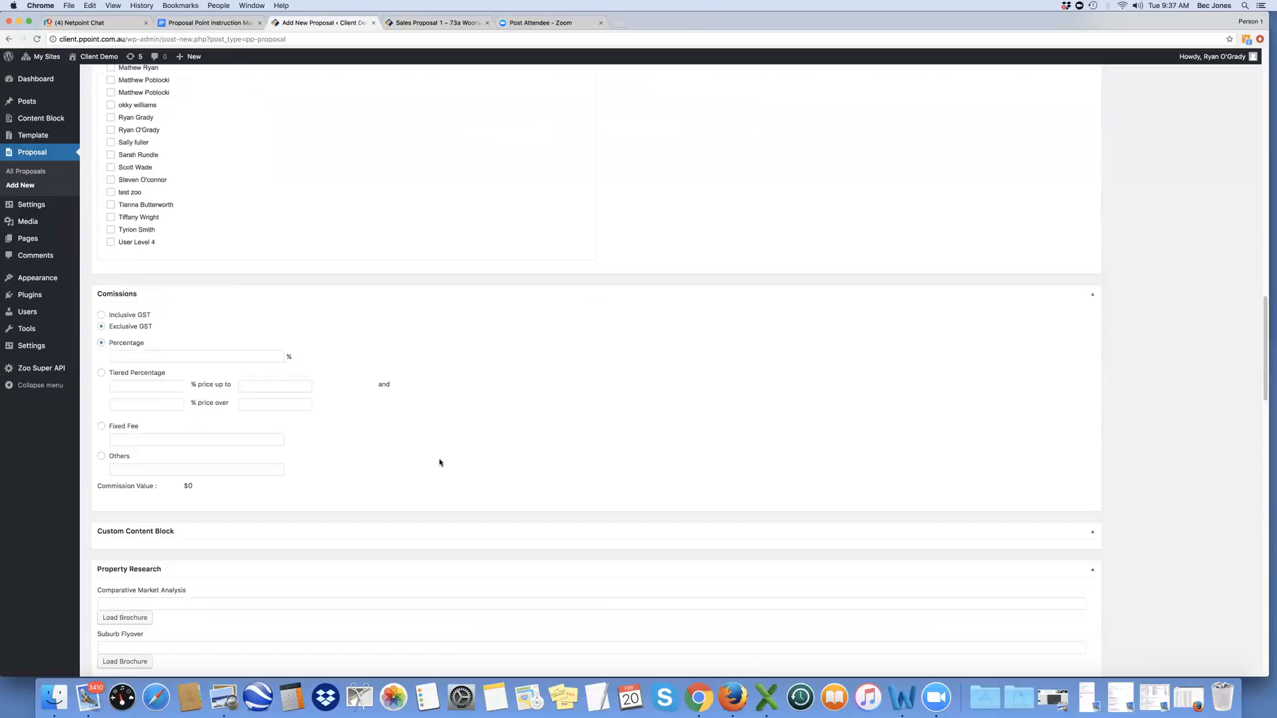
{"action": "scroll", "coordinate": [439, 464], "scroll_direction": "down", "scroll_amount": 12}
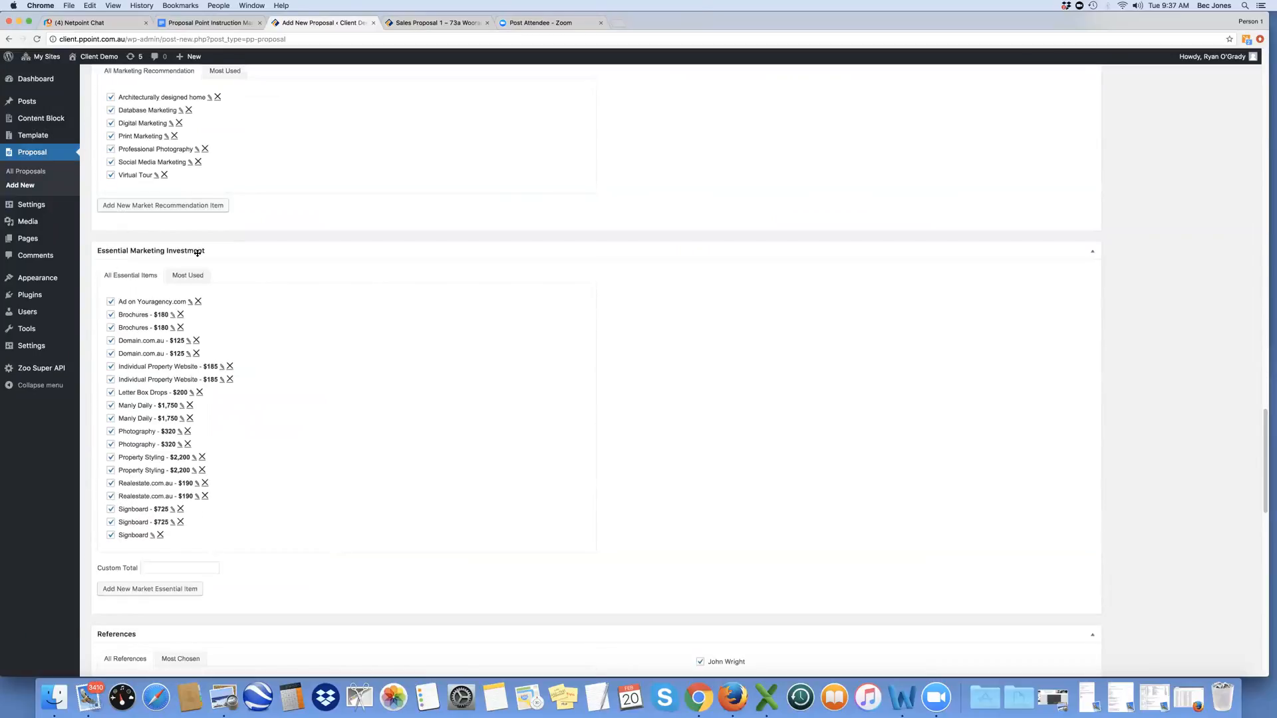
Examine the Marketing Recommendation and Essential Marketing Investment items, including the Custom Total field, in the new proposal
{"action": "scroll", "coordinate": [195, 346], "scroll_direction": "up", "scroll_amount": 4}
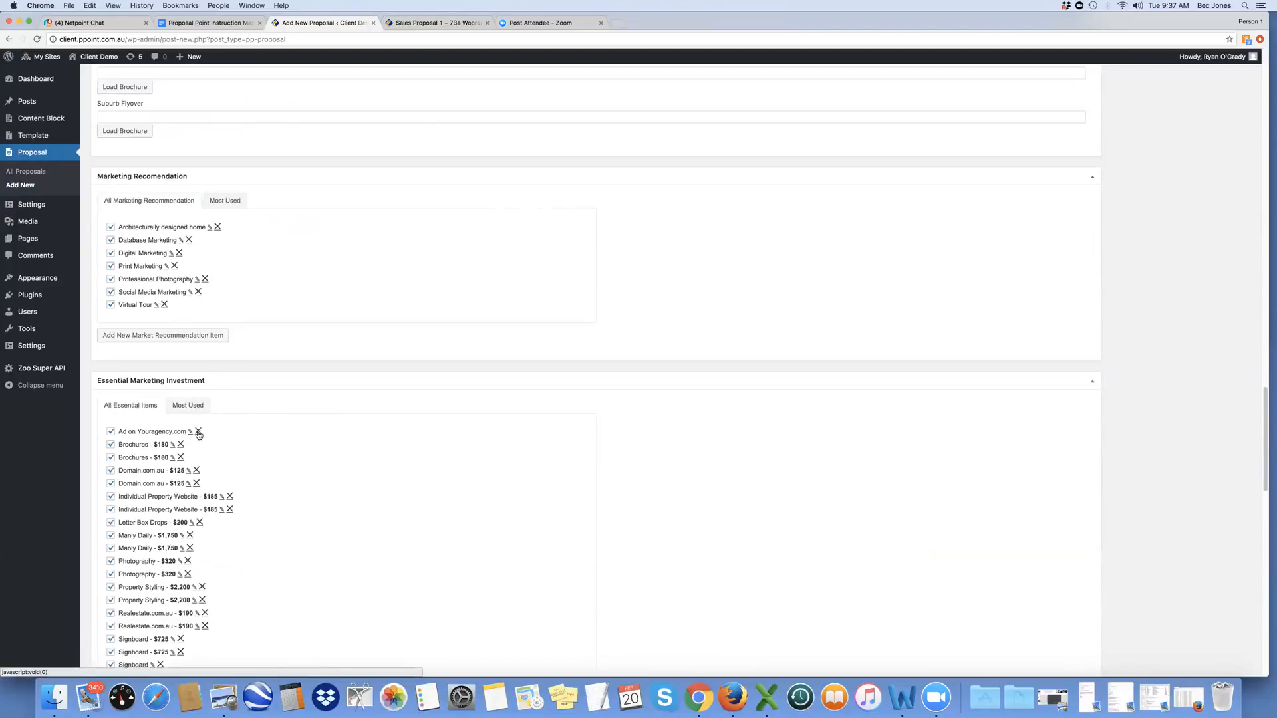
{"action": "scroll", "coordinate": [273, 445], "scroll_direction": "down", "scroll_amount": 2}
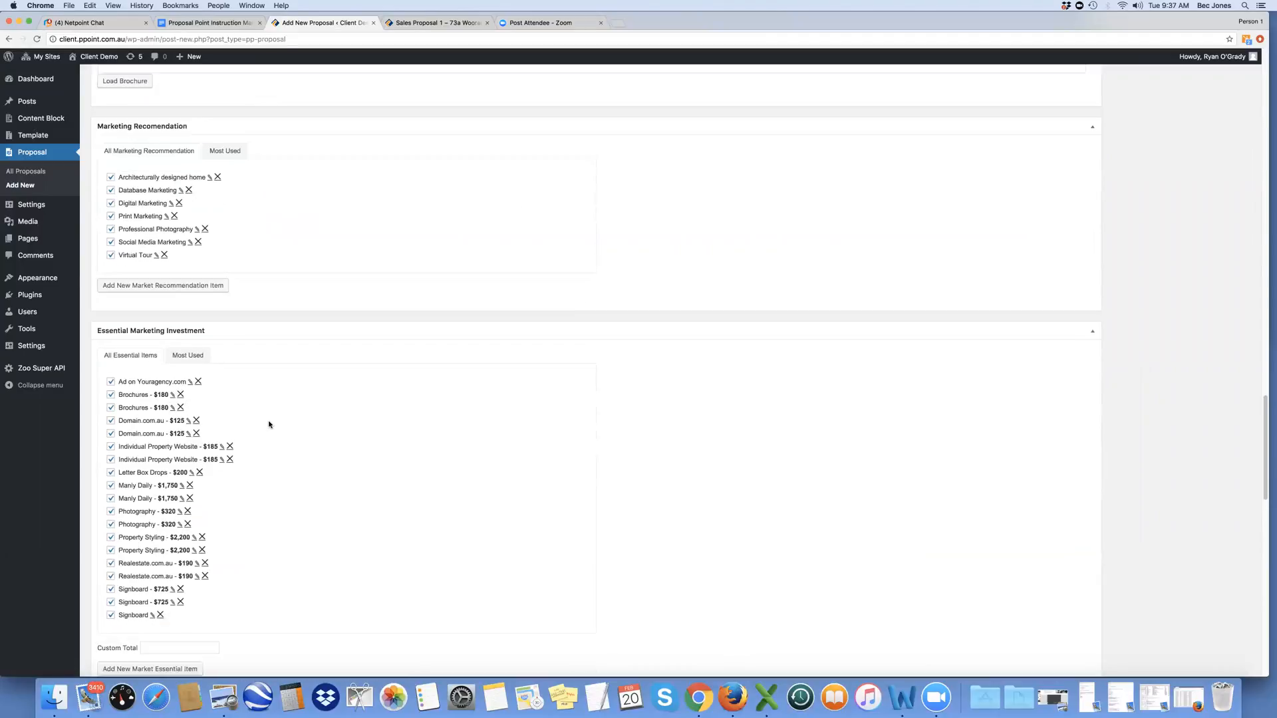
{"action": "scroll", "coordinate": [269, 424], "scroll_direction": "down", "scroll_amount": 1}
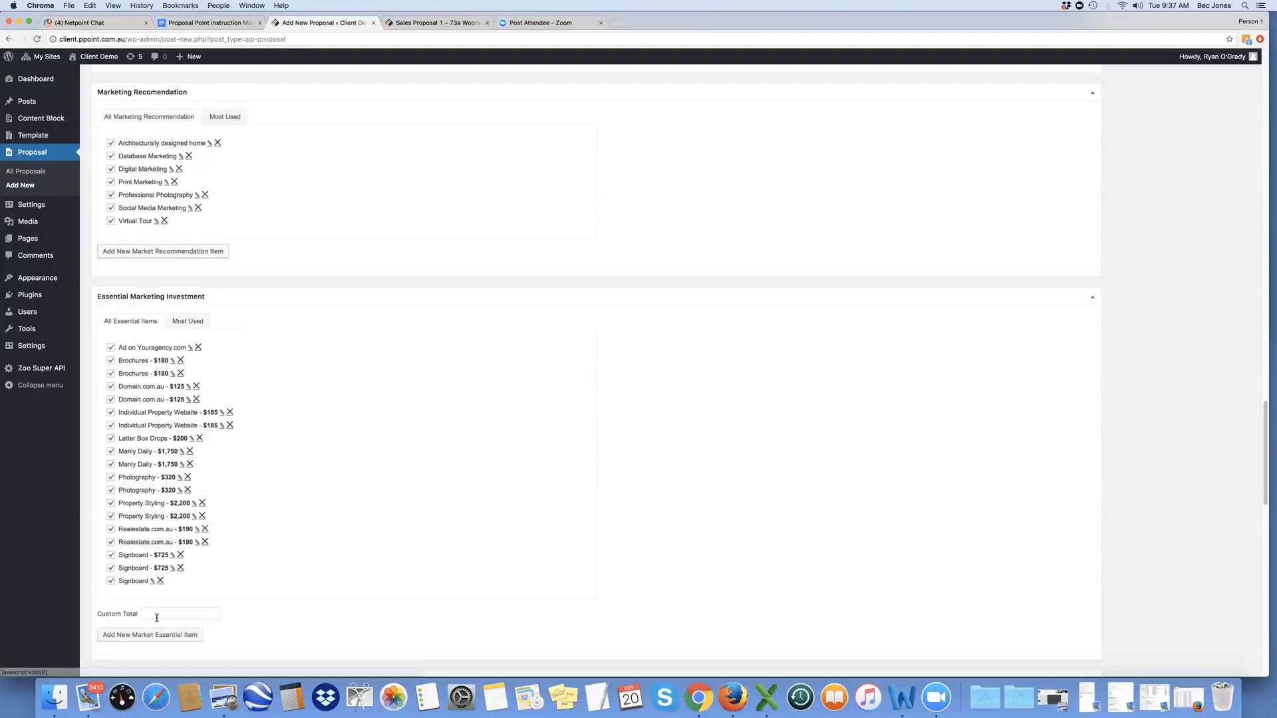
Examine the References, Testimonials and Automatic Sales Feed sections of the new proposal form
{"action": "scroll", "coordinate": [379, 525], "scroll_direction": "down", "scroll_amount": 10}
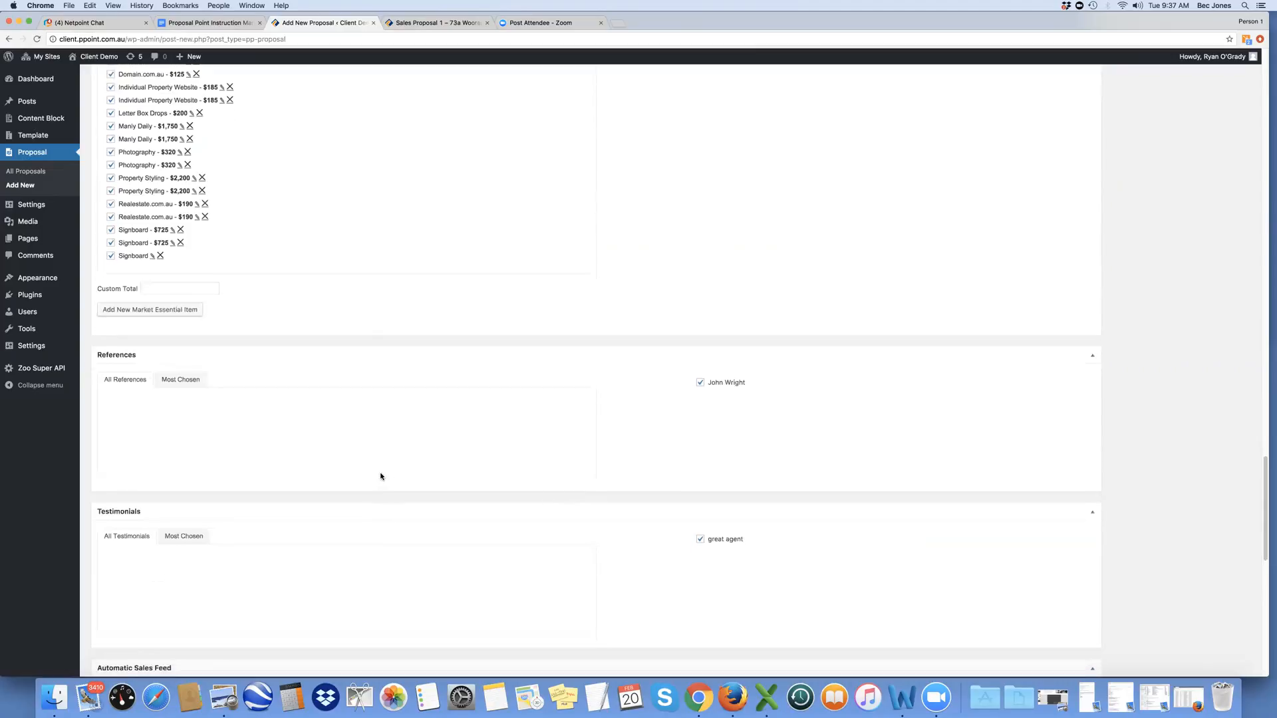
{"action": "scroll", "coordinate": [383, 473], "scroll_direction": "down", "scroll_amount": 1}
{"action": "scroll", "coordinate": [264, 575], "scroll_direction": "down", "scroll_amount": 14}
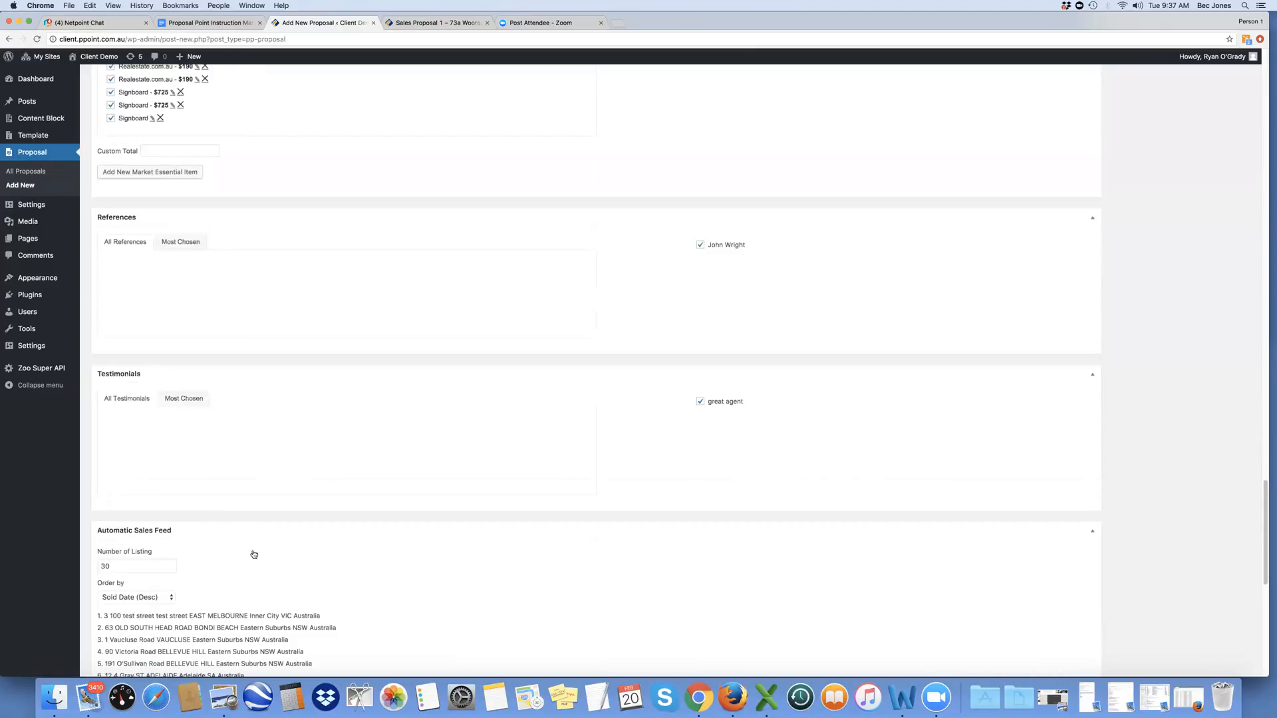
{"action": "scroll", "coordinate": [260, 522], "scroll_direction": "up", "scroll_amount": 12}
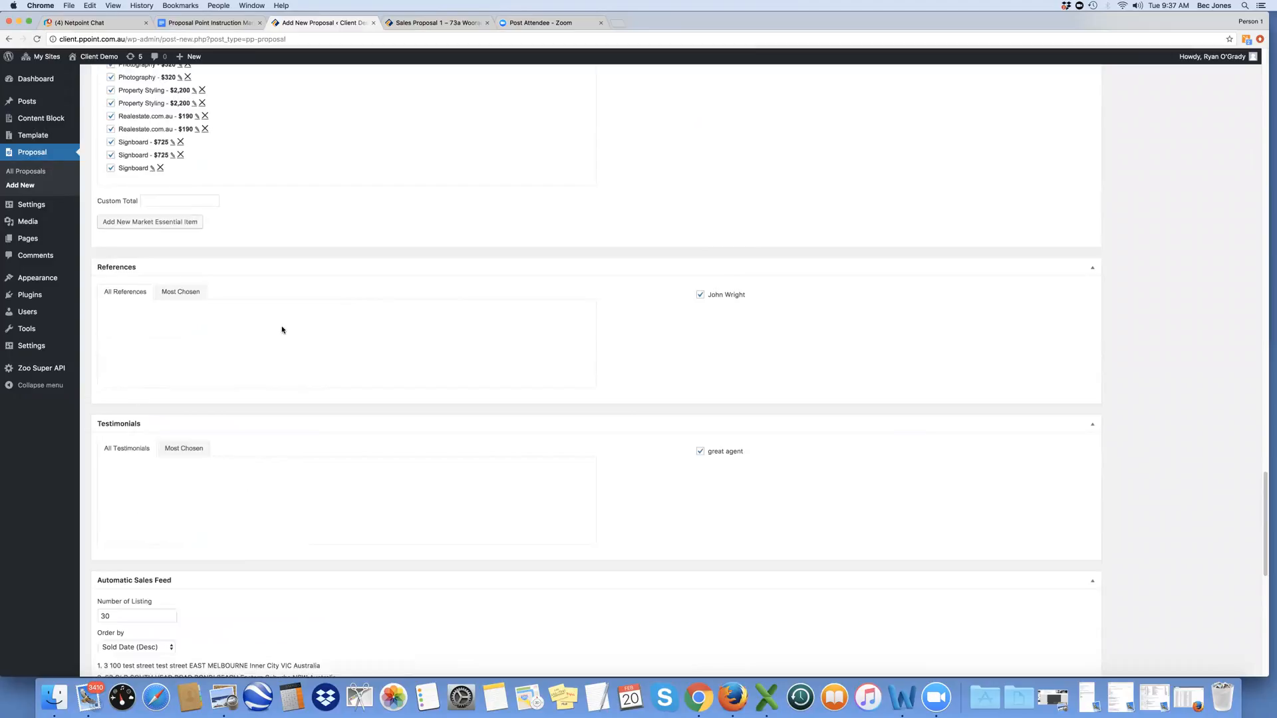
View the My References and Testimonials sections of the published sales proposal
{"action": "left_click", "coordinate": [429, 23]}
{"action": "left_click", "coordinate": [74, 226]}
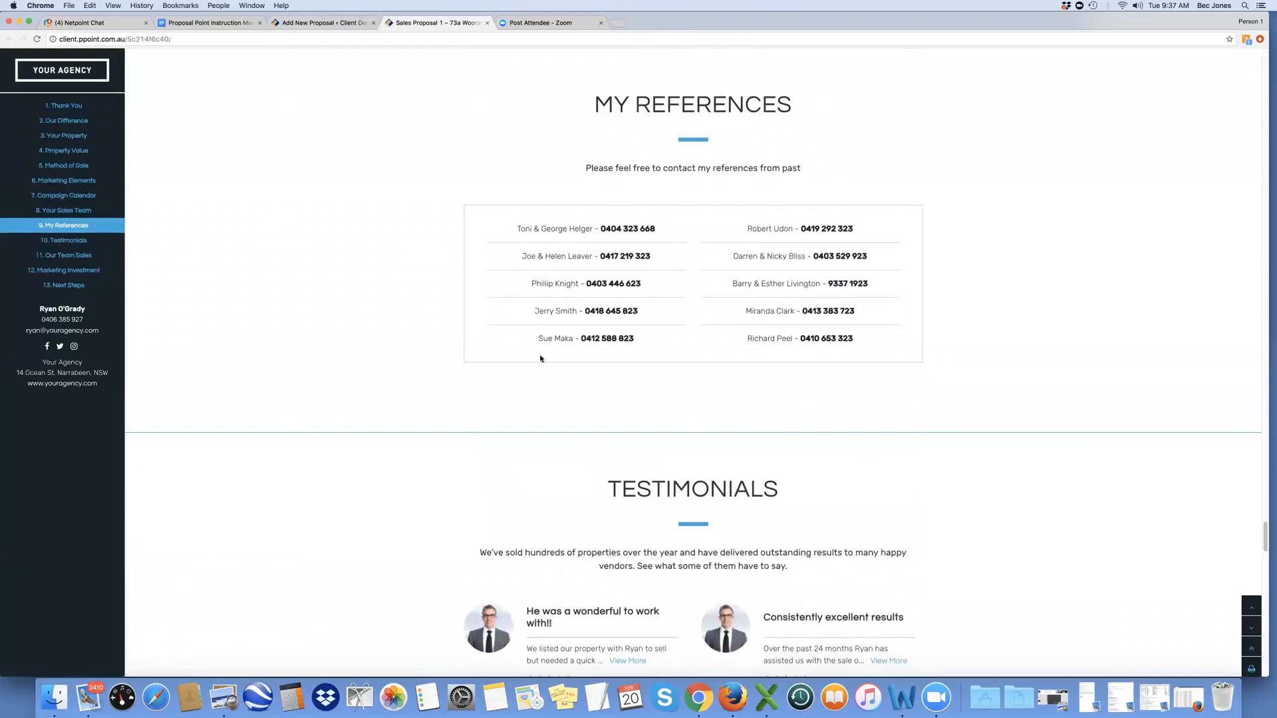
{"action": "scroll", "coordinate": [585, 405], "scroll_direction": "down", "scroll_amount": 5}
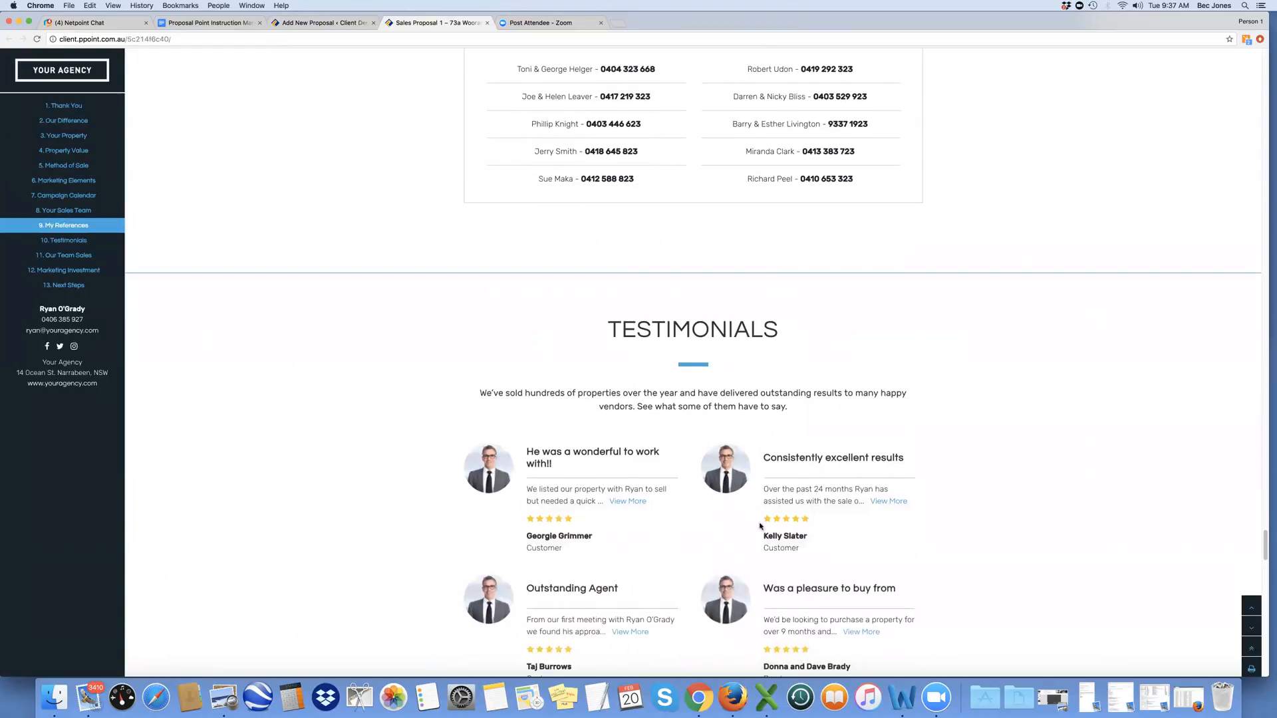
{"action": "scroll", "coordinate": [621, 502], "scroll_direction": "down", "scroll_amount": 1}
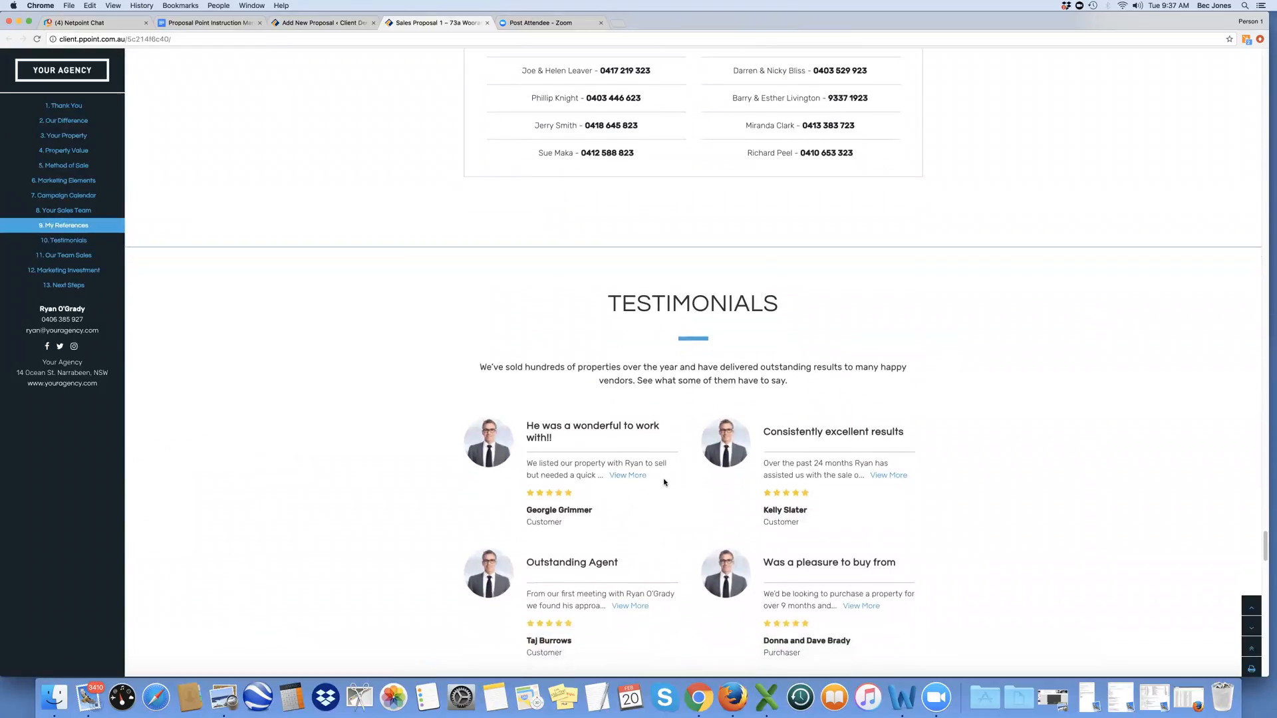